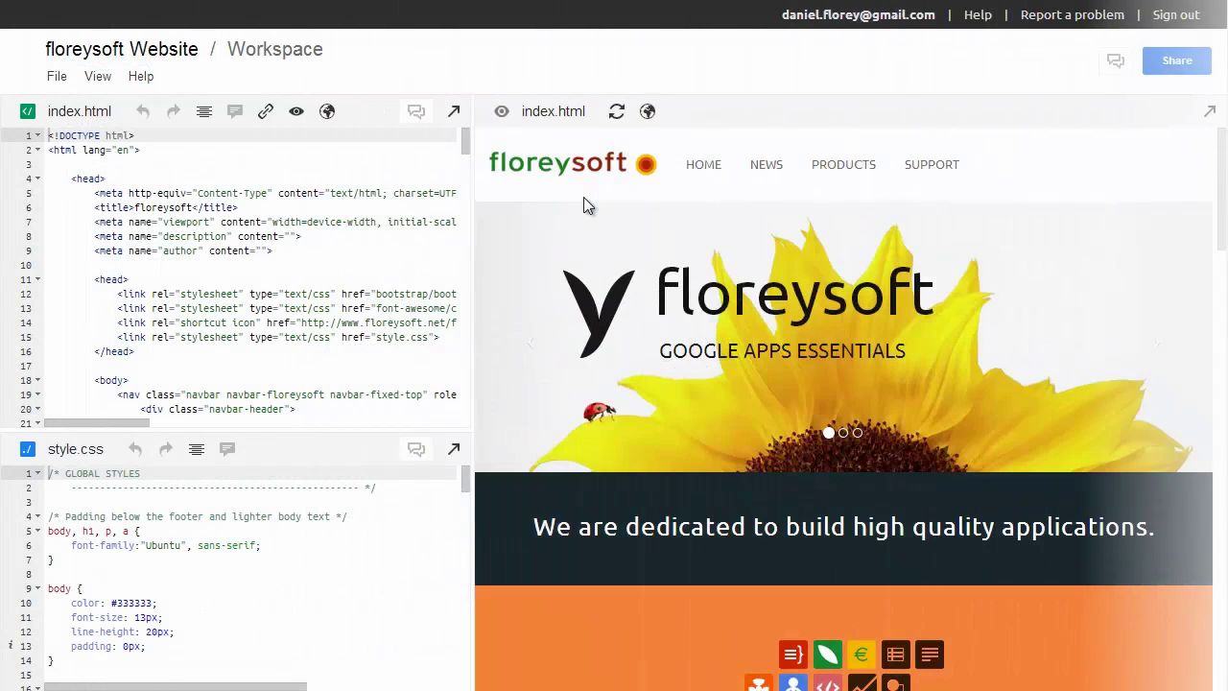
Resize the code editors against the page preview and scroll index.html down to line 97
scroll(701, 388, "down", 2)
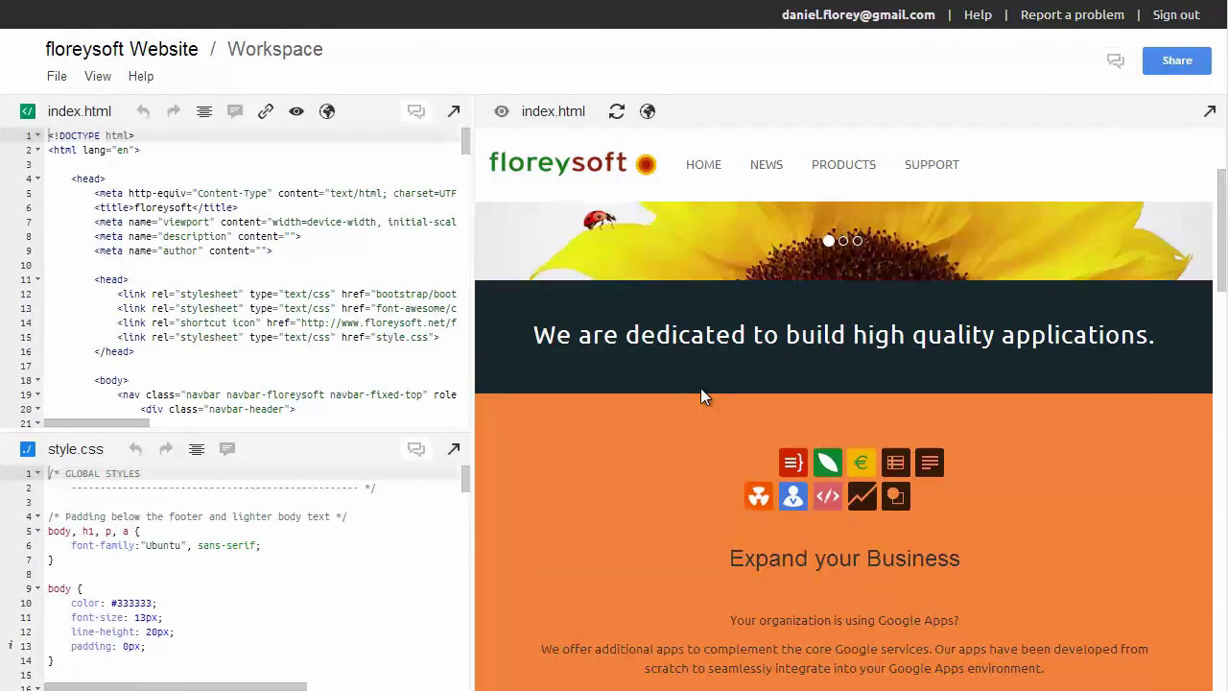
scroll(701, 389, "down", 3)
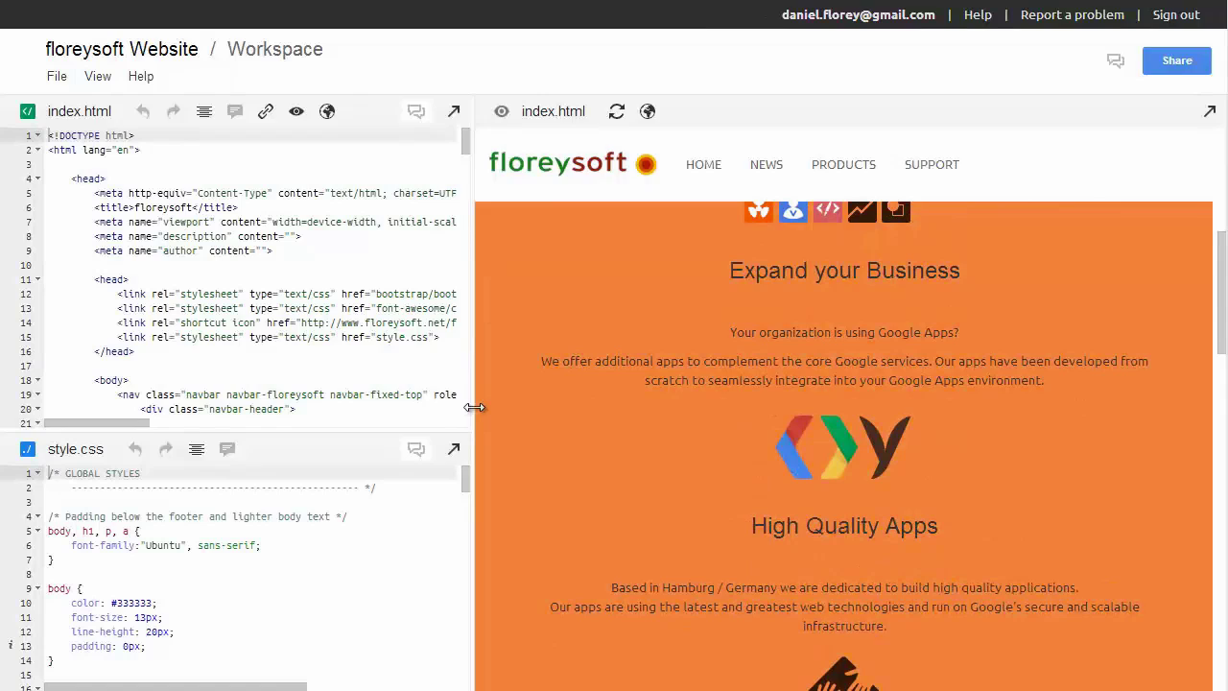
mouse_move(475, 407)
left_mouse_down()
mouse_move(196, 418)
mouse_move(178, 429)
mouse_move(506, 419)
left_mouse_up()
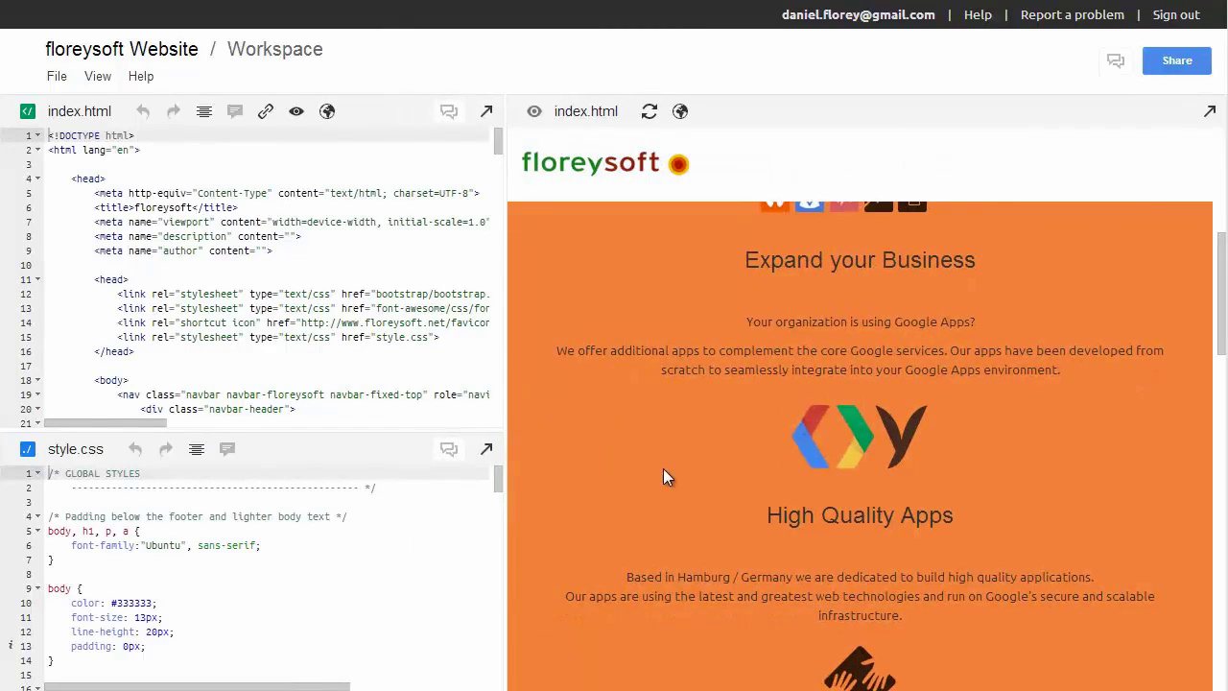
scroll(663, 470, "up", 5)
scroll(662, 467, "down", 2)
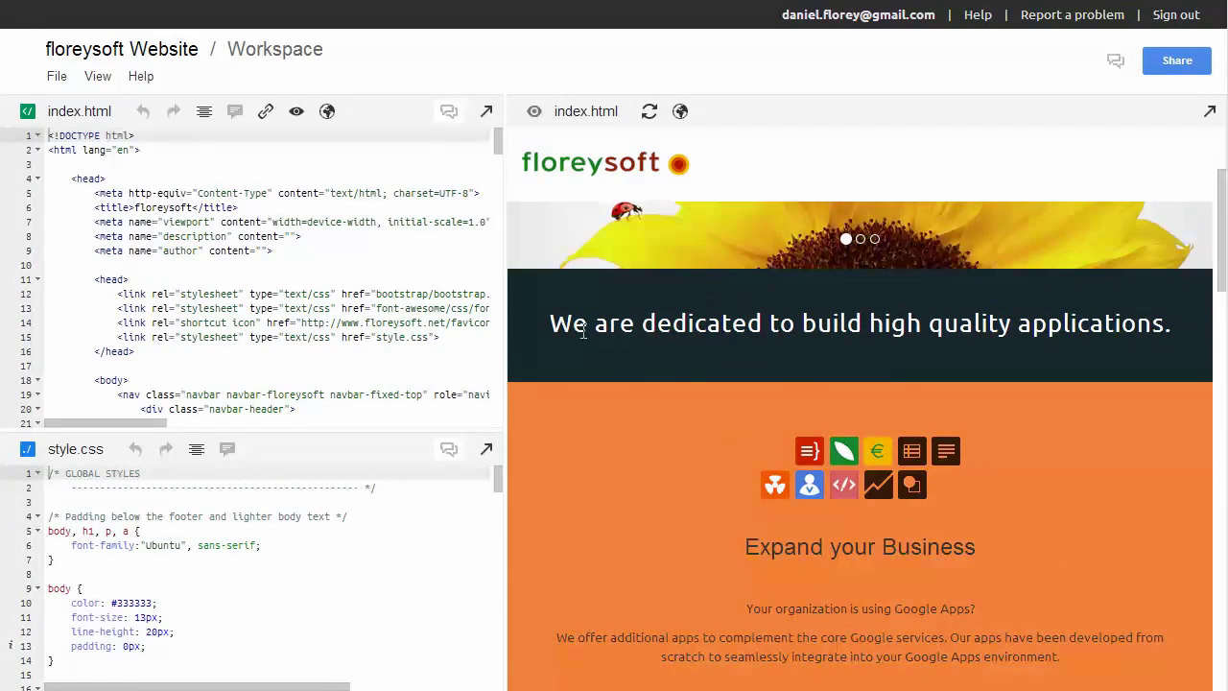
scroll(686, 357, "down", 1)
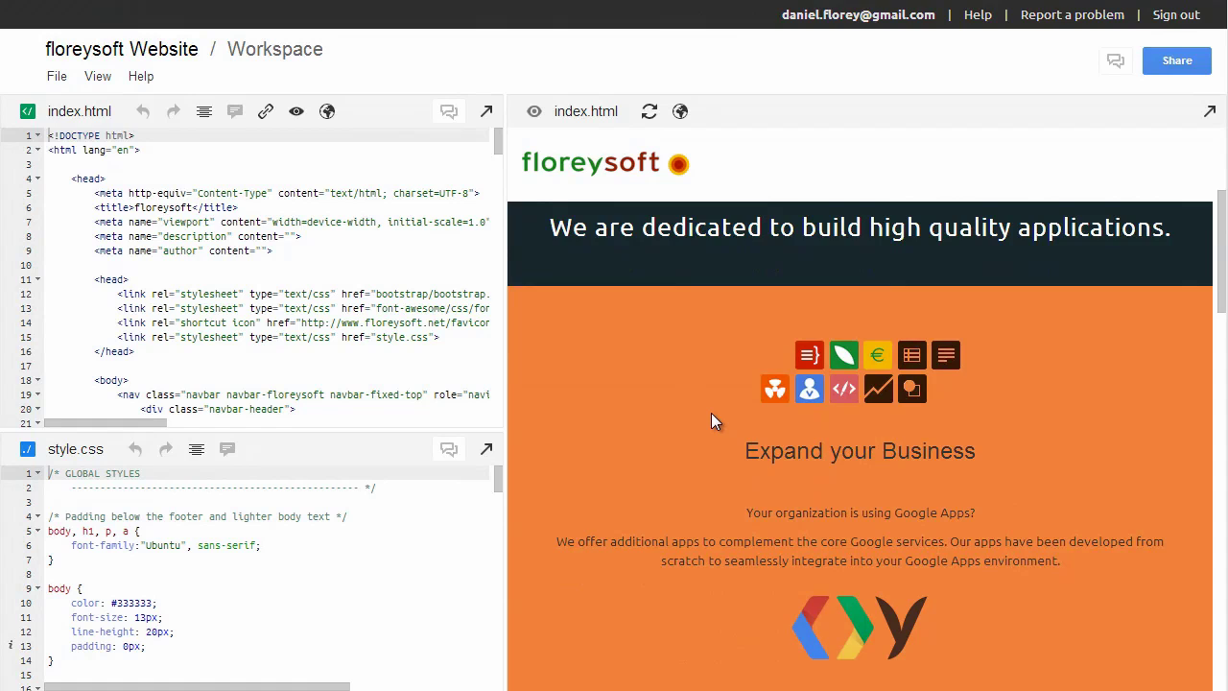
scroll(711, 413, "up", 1)
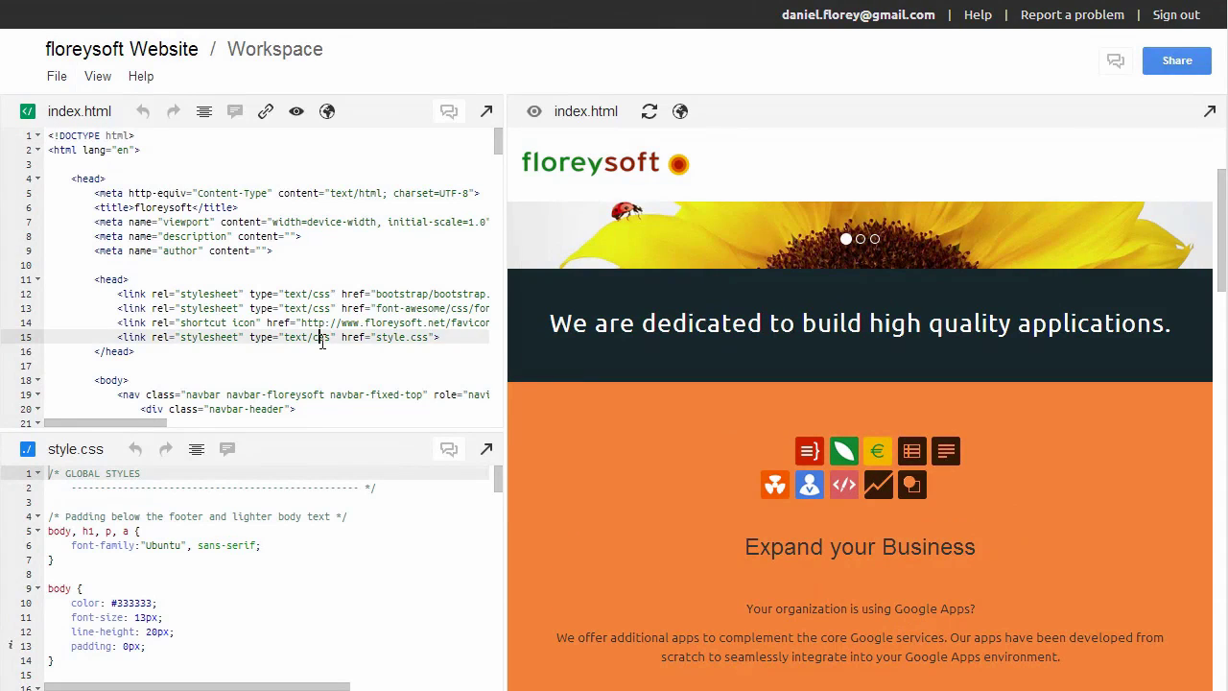
scroll(323, 343, "down", 4)
scroll(323, 342, "down", 3)
scroll(322, 342, "down", 4)
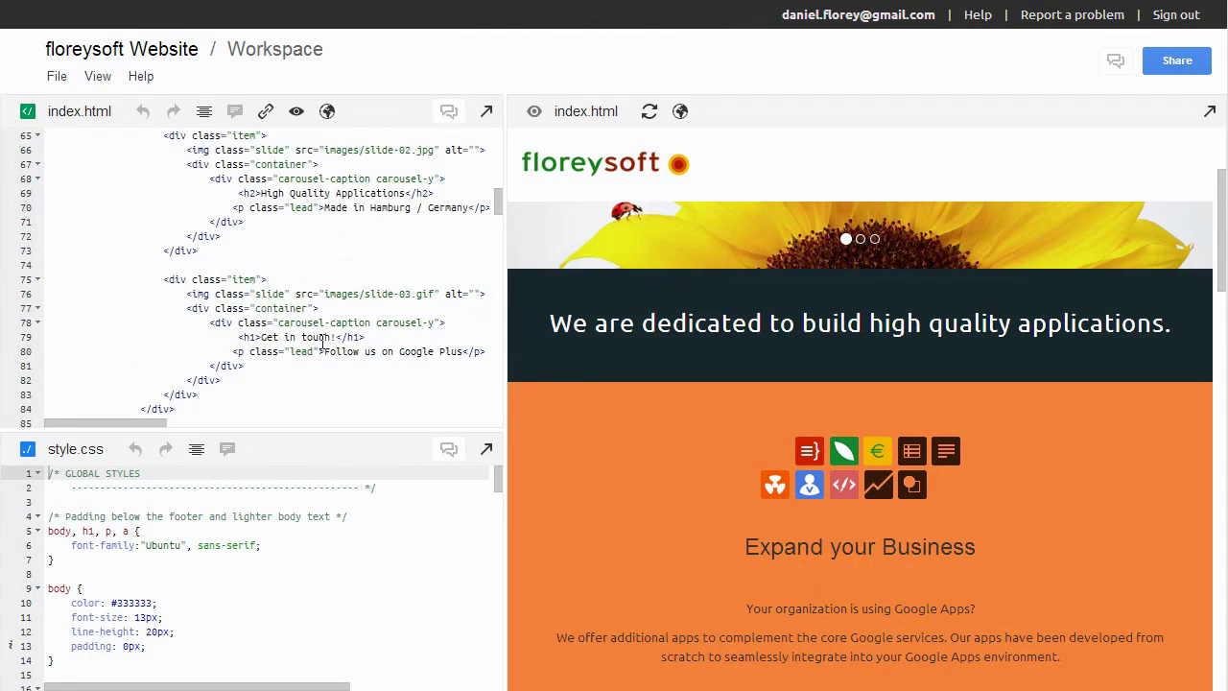
scroll(323, 341, "down", 2)
scroll(322, 343, "down", 2)
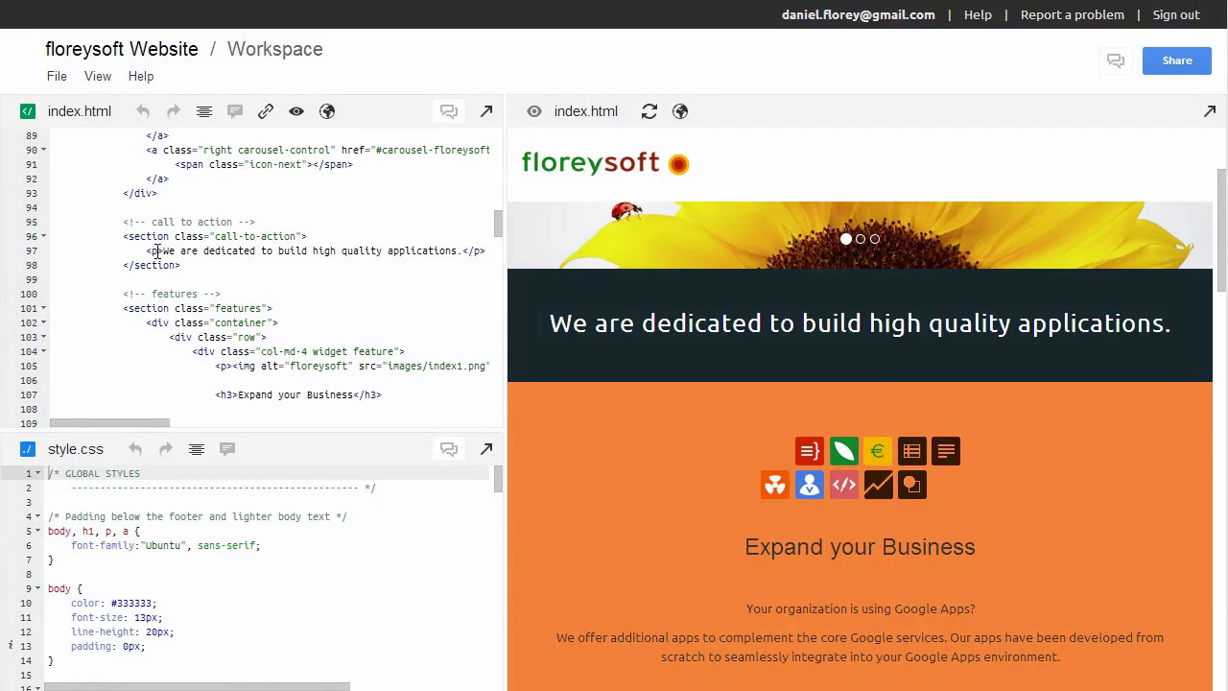
Add data-editey="minimal" to the call-to-action paragraph tag
left_click(157, 250)
type("dat")
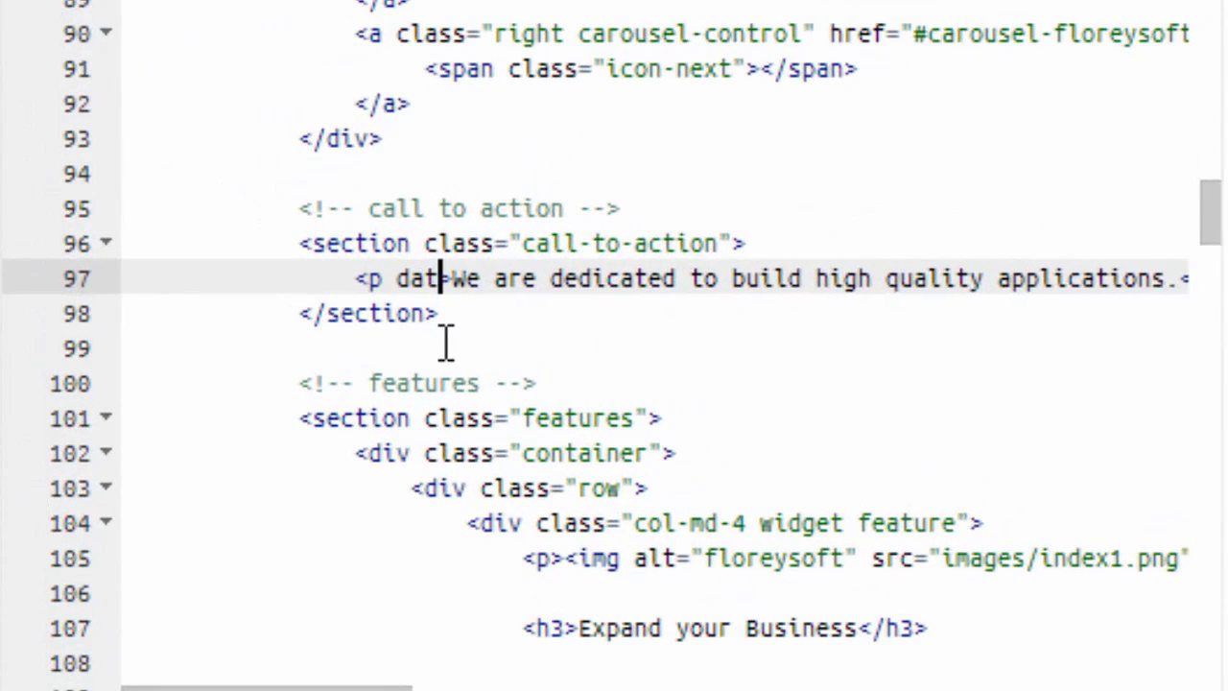
type("a-editey=\"")
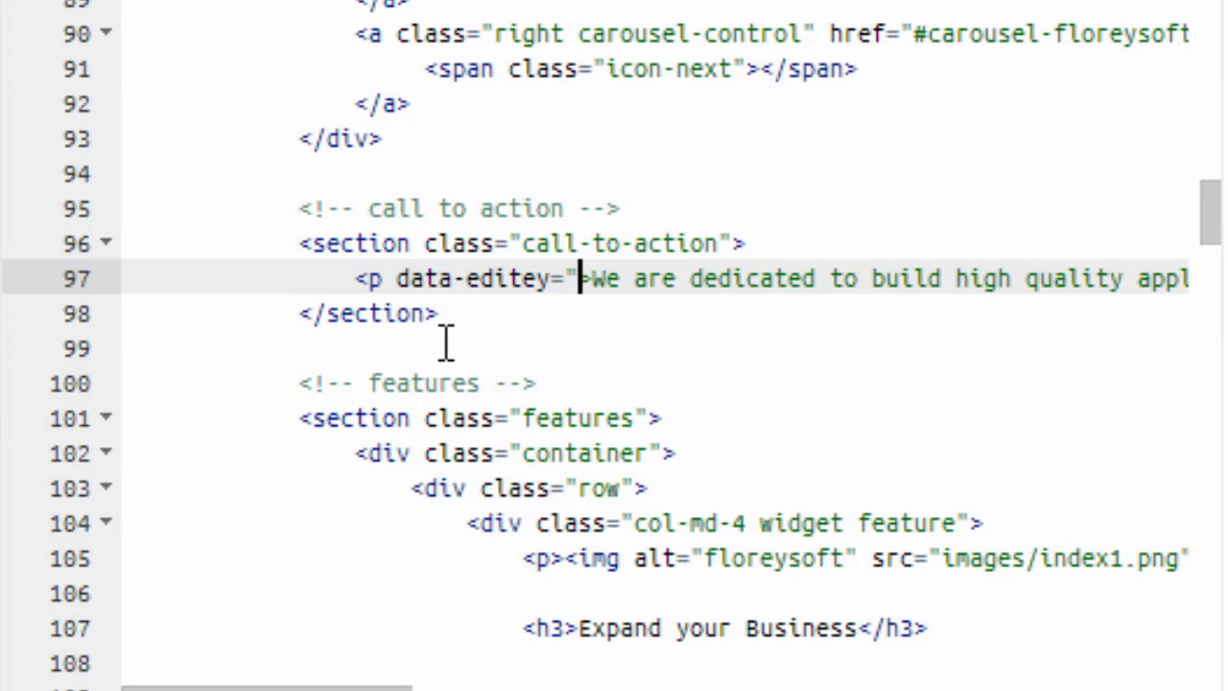
type("minimal\"")
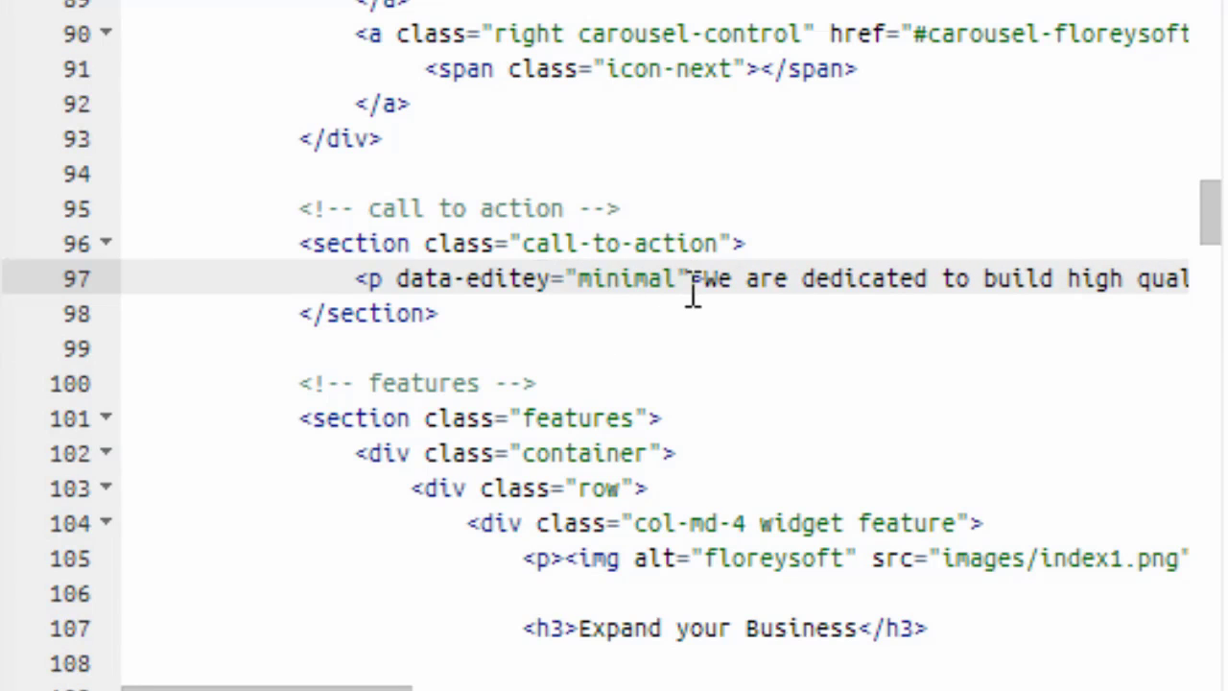
scroll(739, 452, "down", 2)
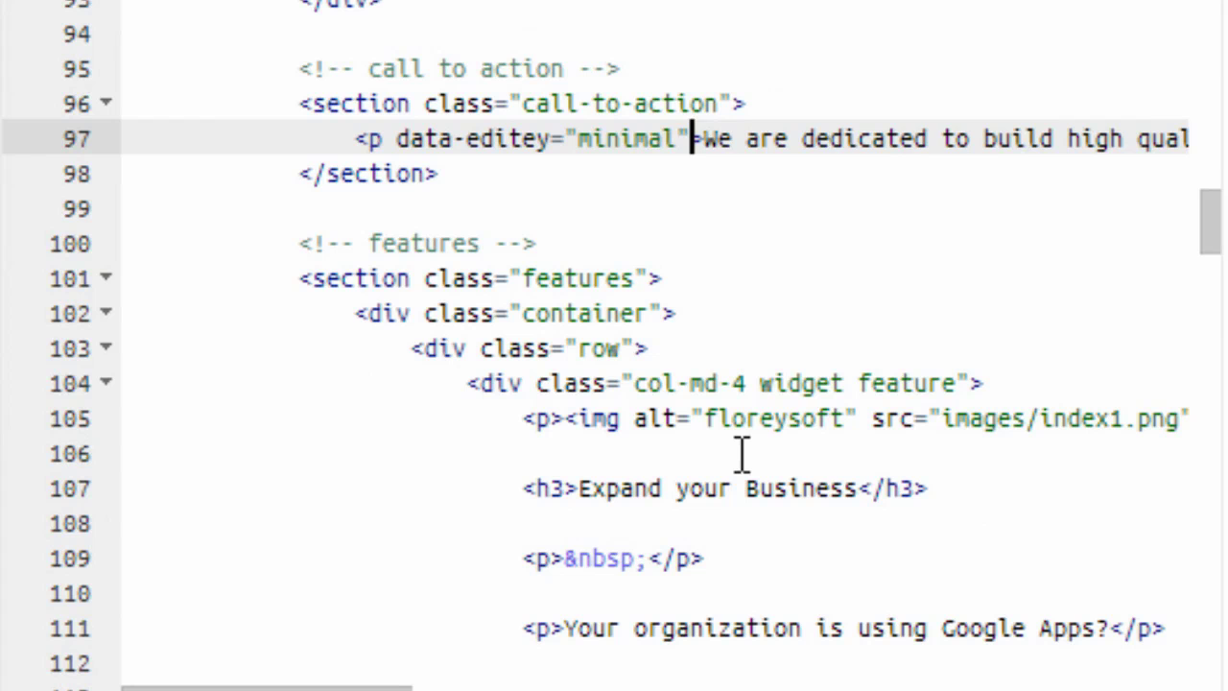
Add data-editey="standard/bootstrap3" to the Expand your Business feature div on line 104
left_click(535, 384)
type("data-")
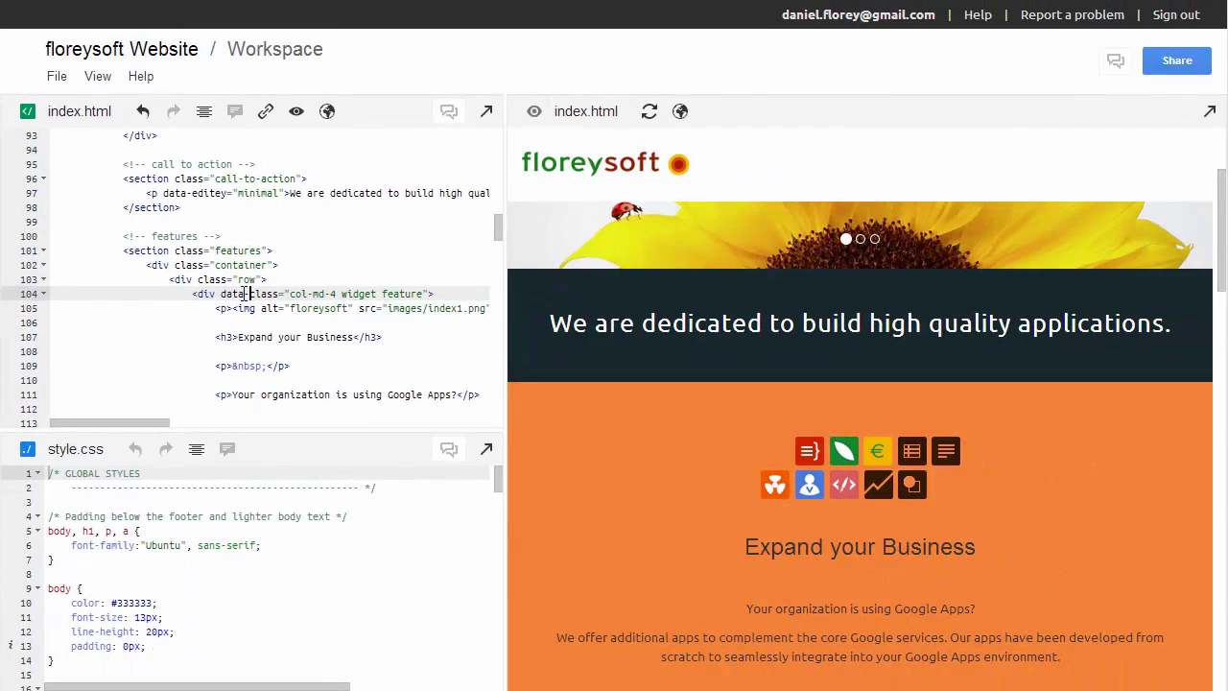
type("editey=\"")
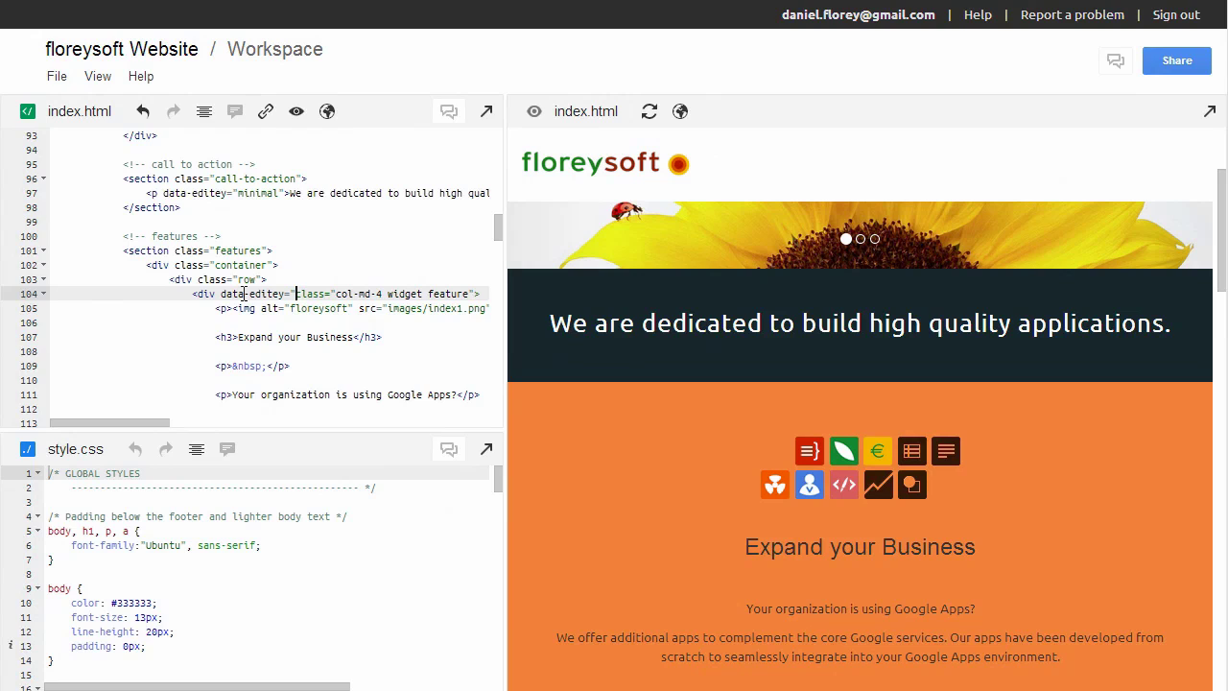
type("standard\"")
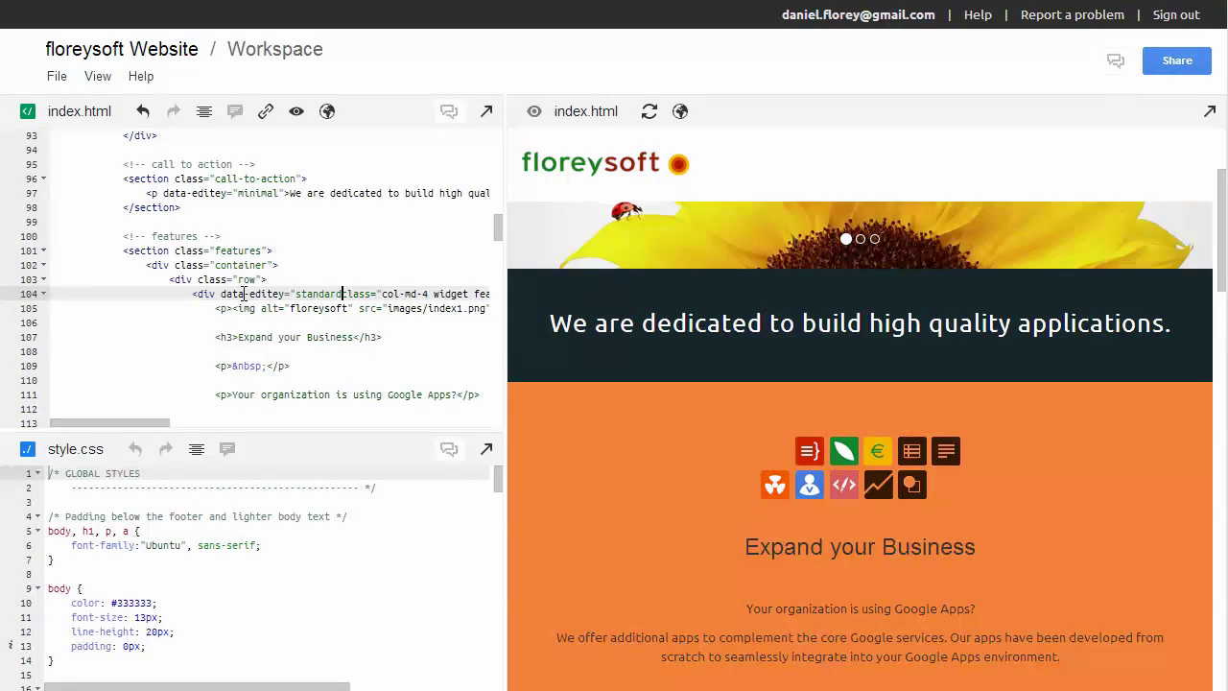
type("/bootst")
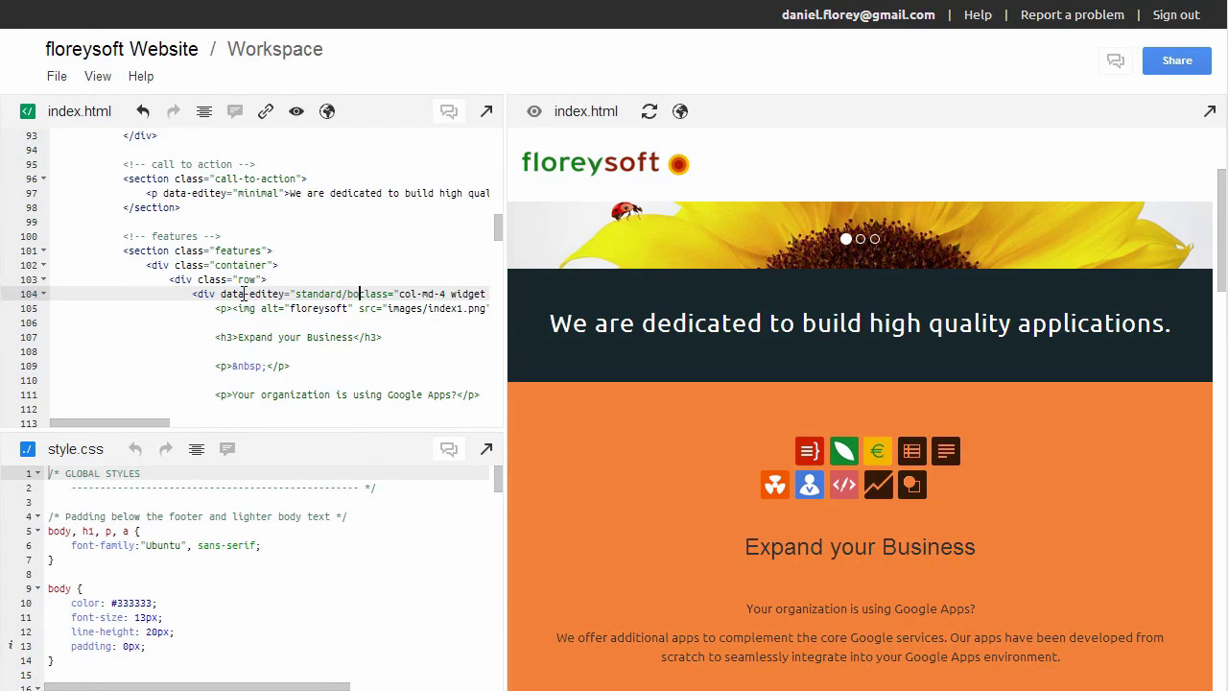
type("rap3\"")
scroll(244, 294, "down", 2)
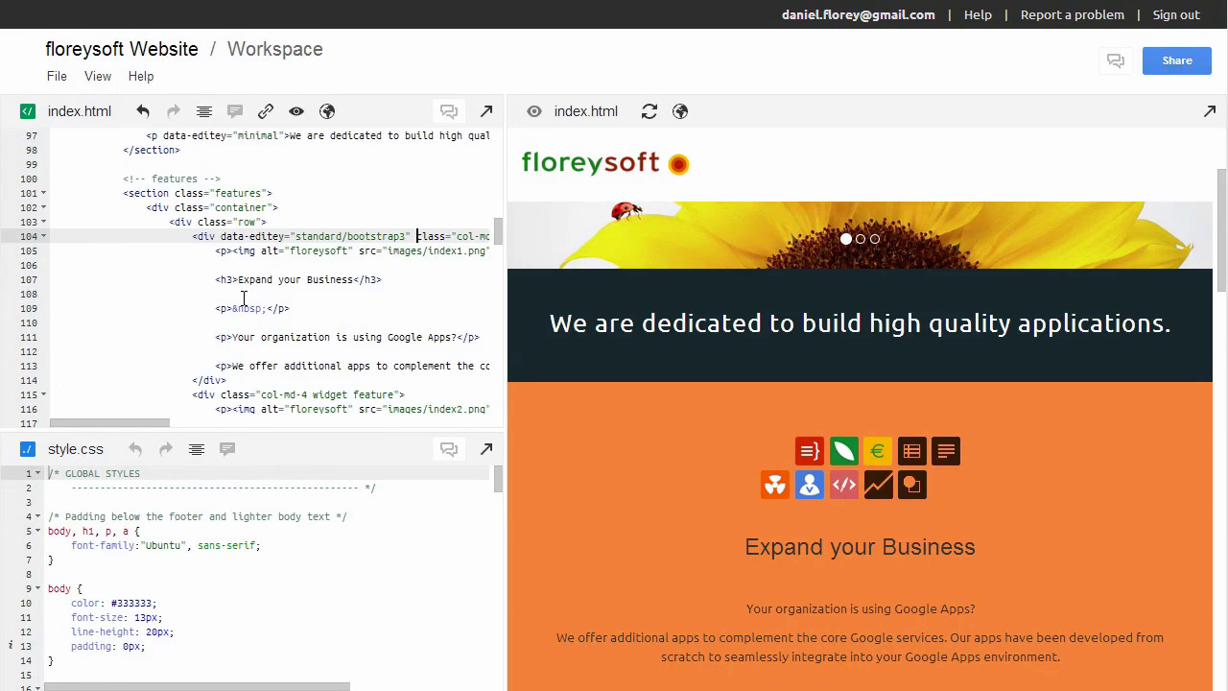
scroll(244, 298, "down", 2)
Add data-editey="full/bootstrap3" to the High Quality Apps div, then enlarge the index.html editor
left_click(221, 336)
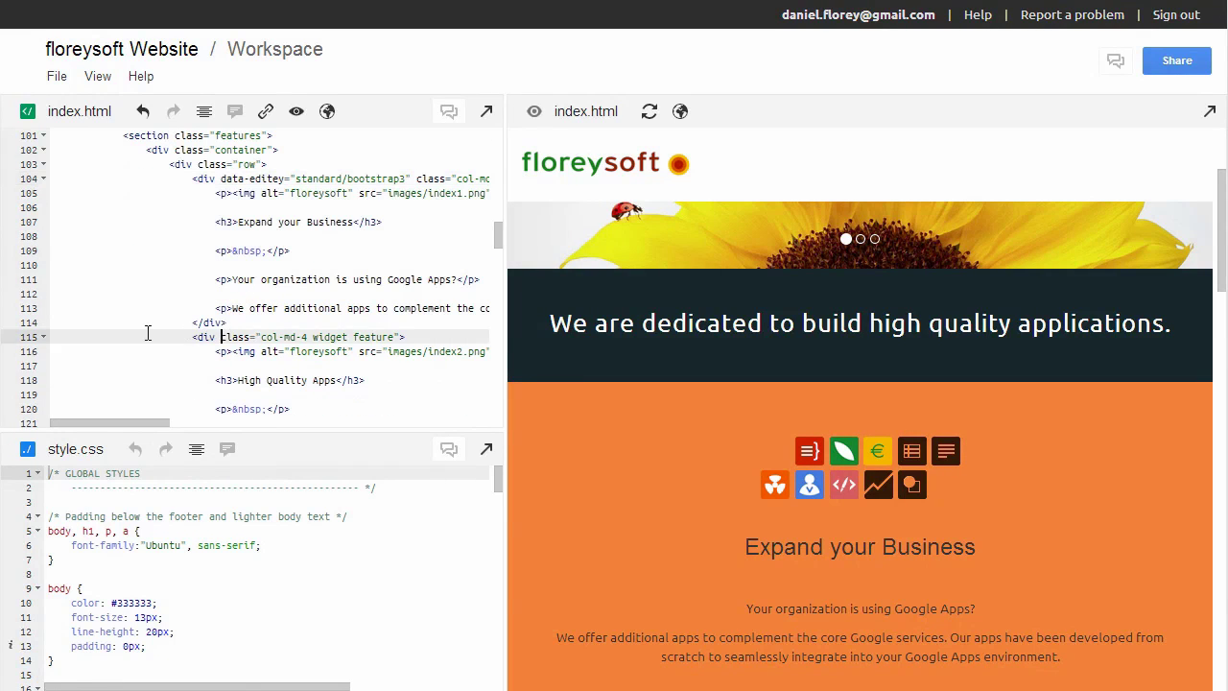
type("data-edit")
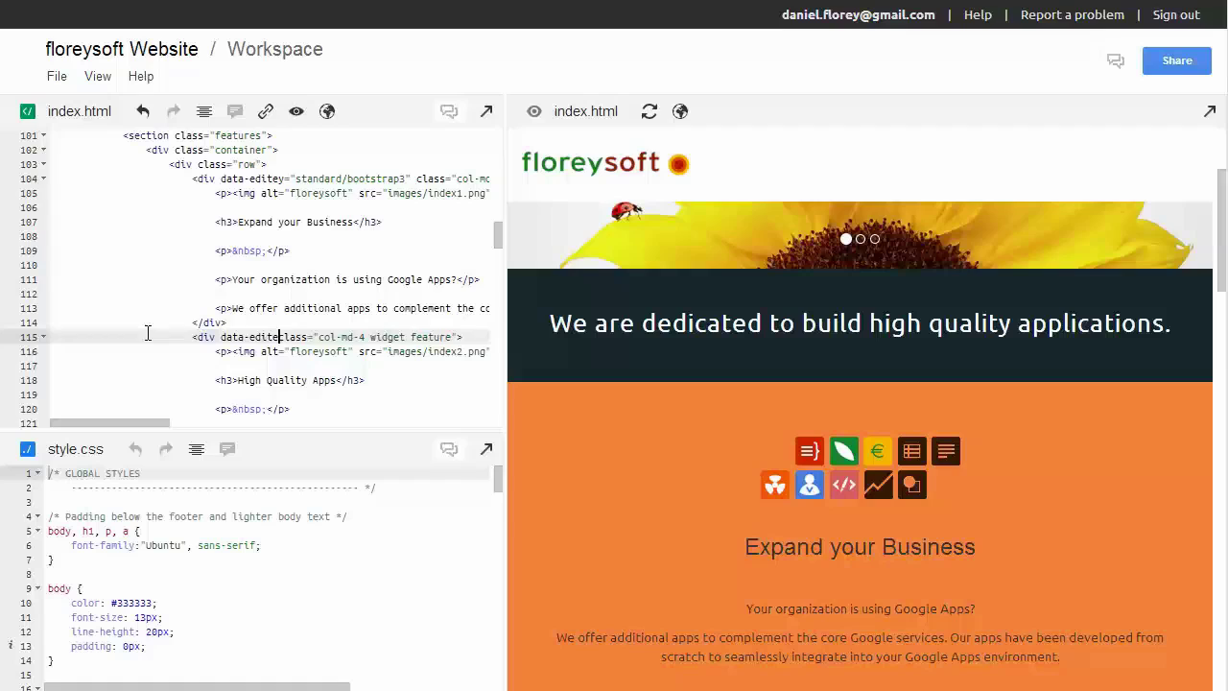
type("ey=\"full/")
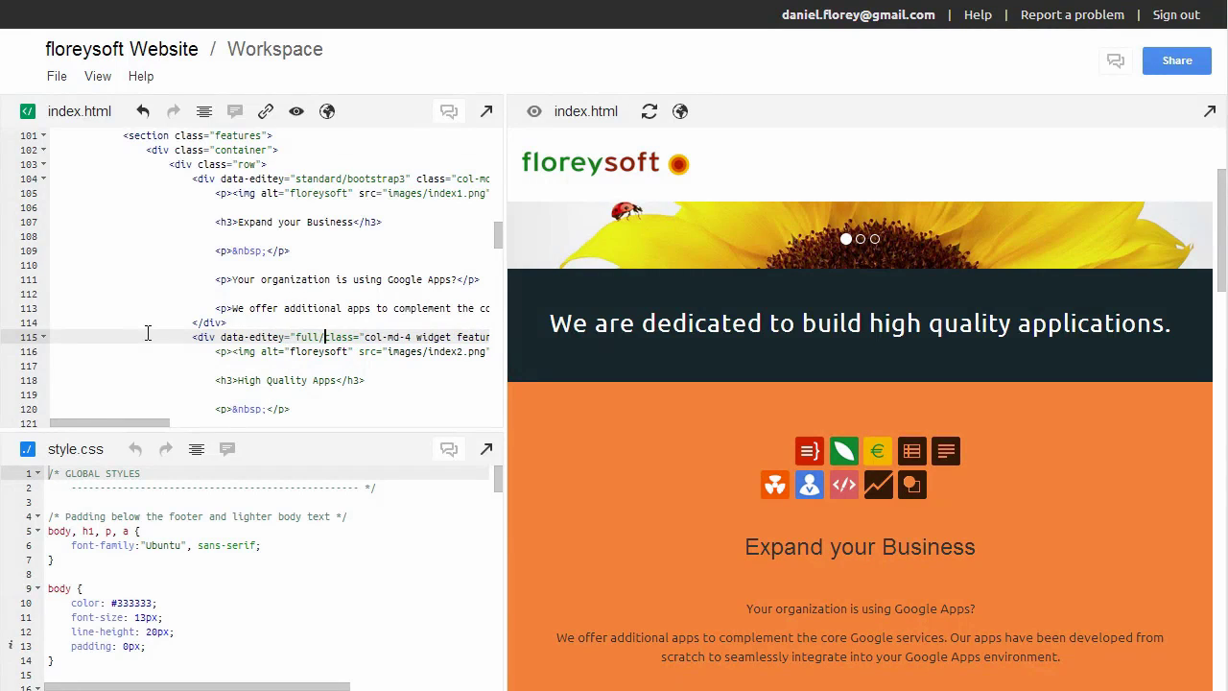
type("boots")
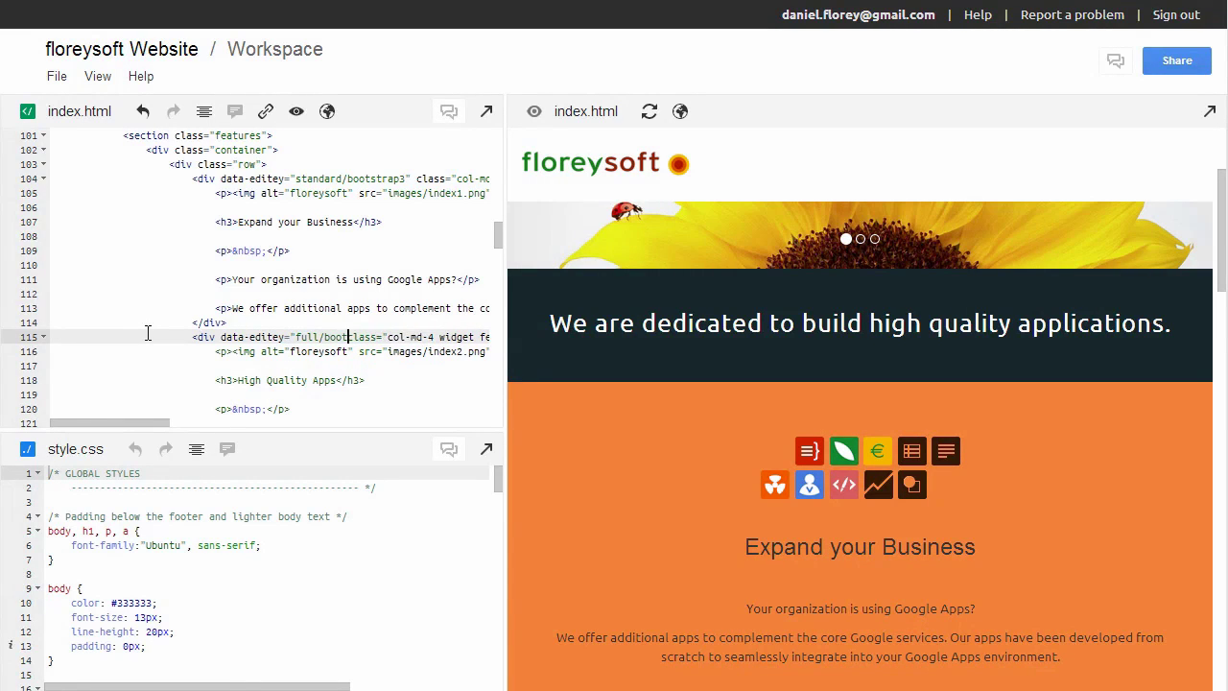
type("trap3\"")
scroll(189, 304, "down", 2)
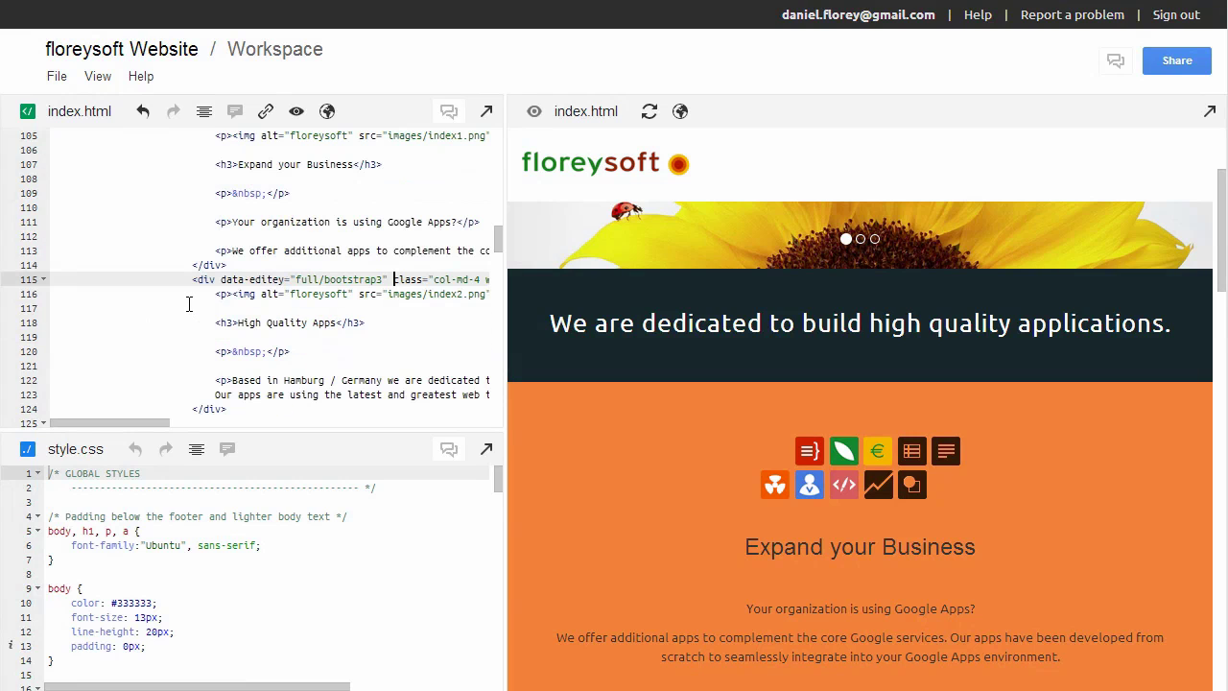
scroll(189, 304, "up", 2)
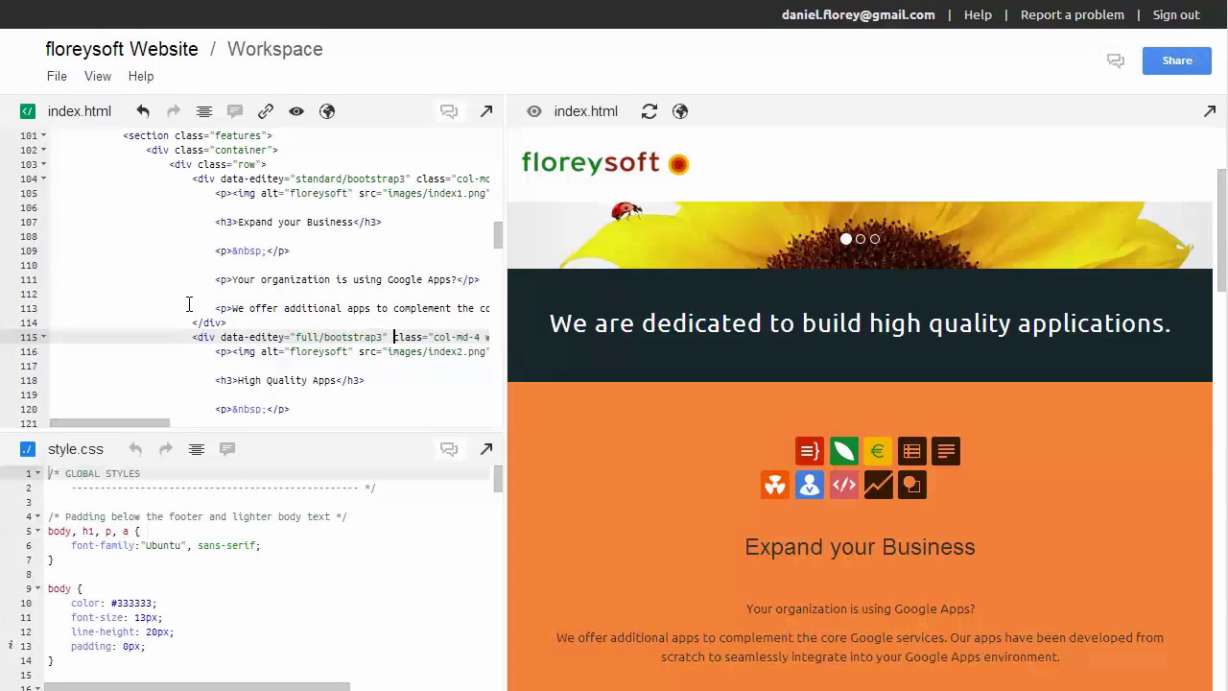
scroll(189, 304, "up", 4)
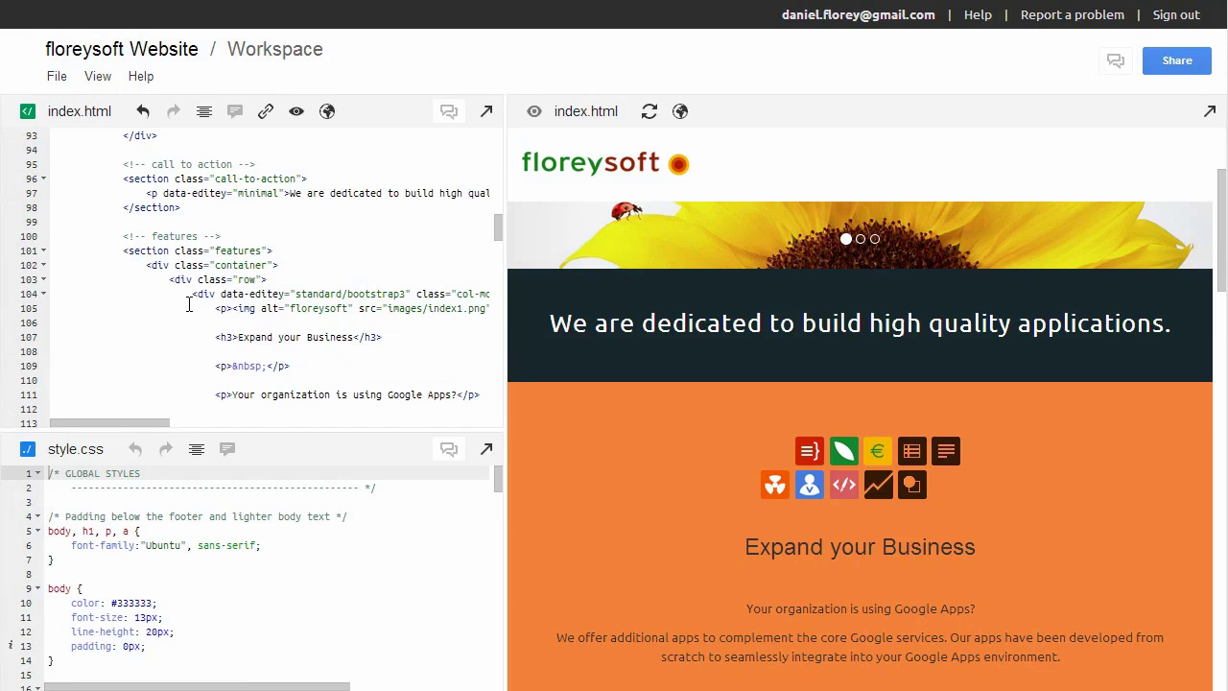
left_click_drag(250, 429, 259, 681)
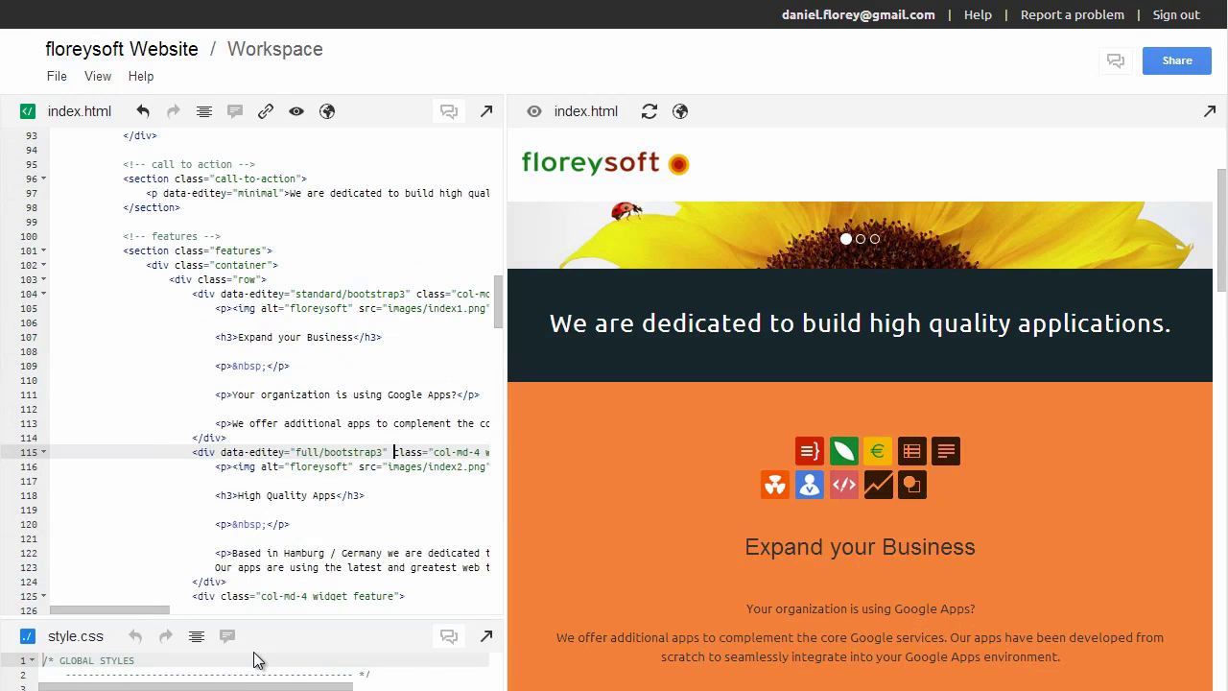
Add the suggested contact matching 'esthe' as an invitee in the workspace sharing settings
left_click(1158, 64)
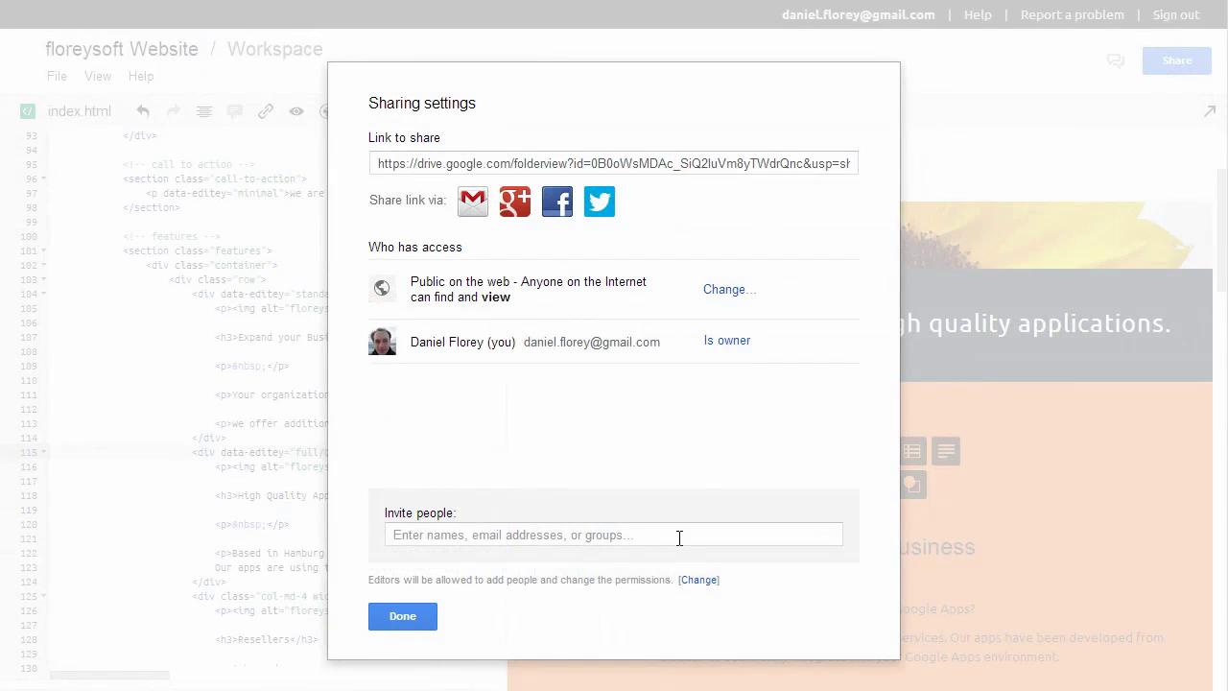
left_click(678, 536)
type("e")
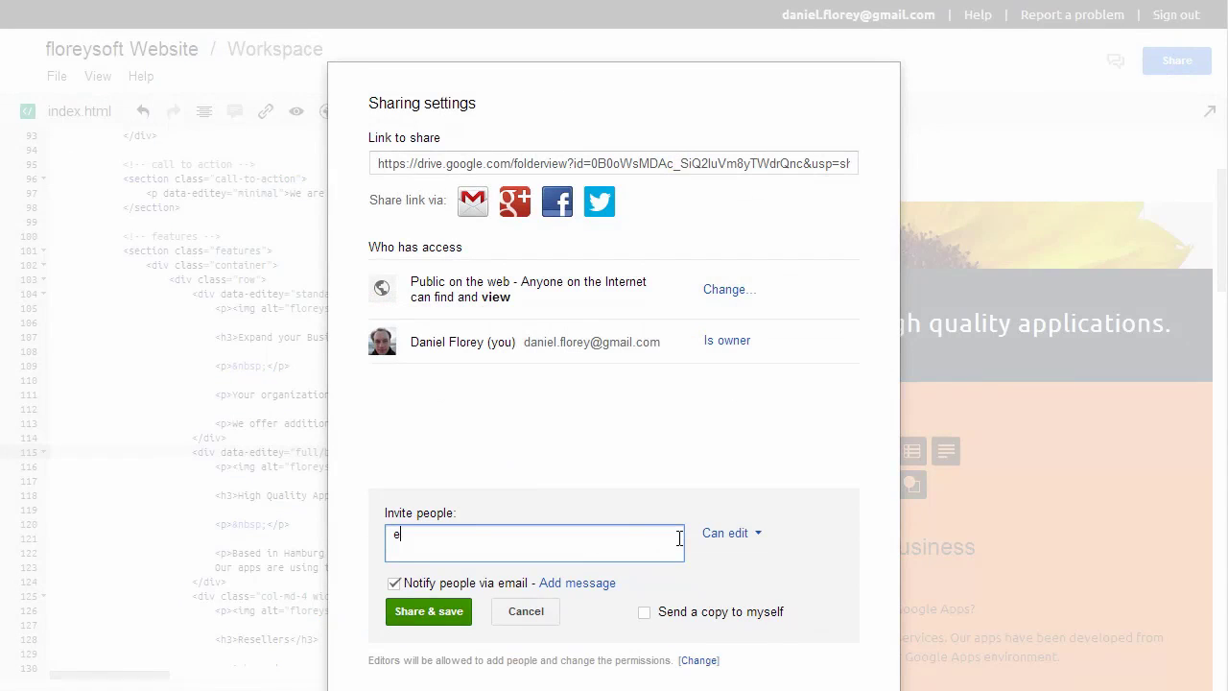
type("sthe")
key("BackSpace")
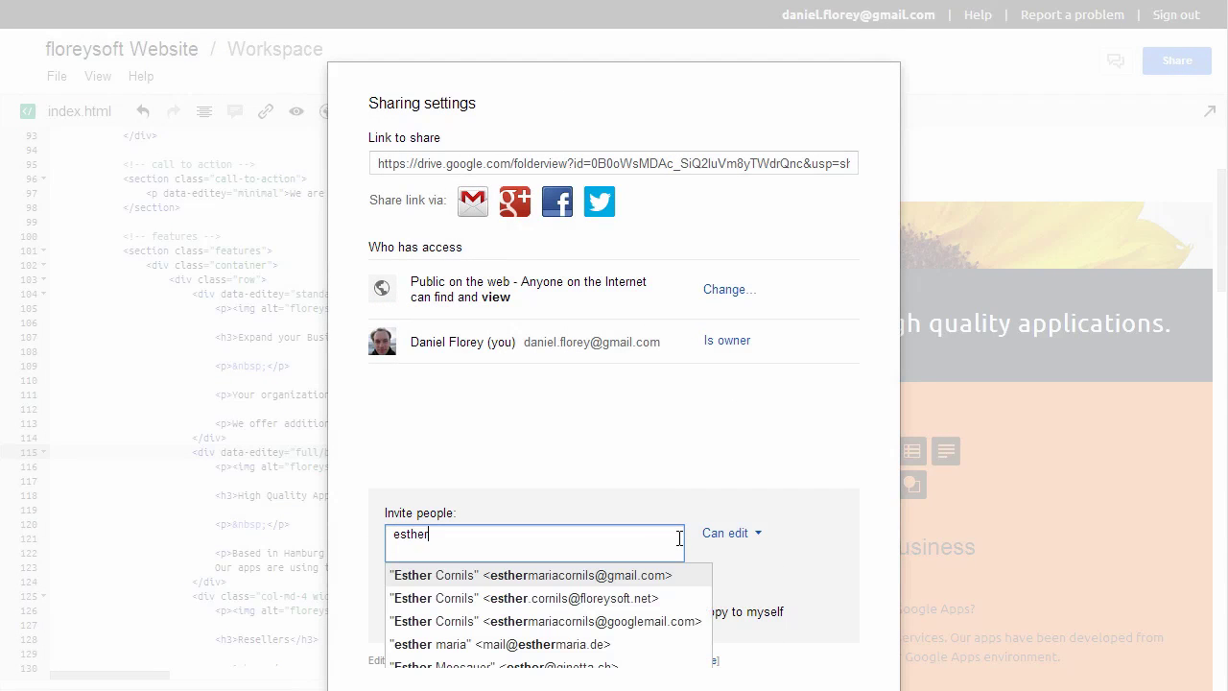
key("Down")
key("Return")
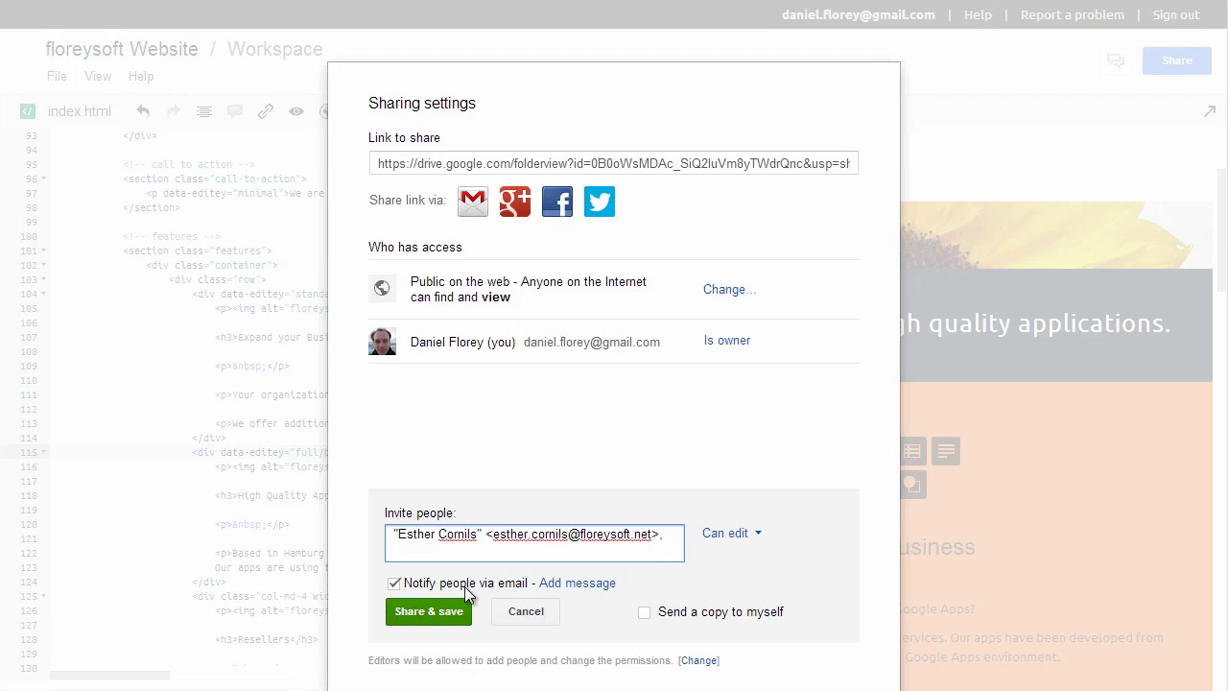
Save the share without email invitations and bring up index.html's actions in Drive
left_click(394, 584)
left_click(426, 610)
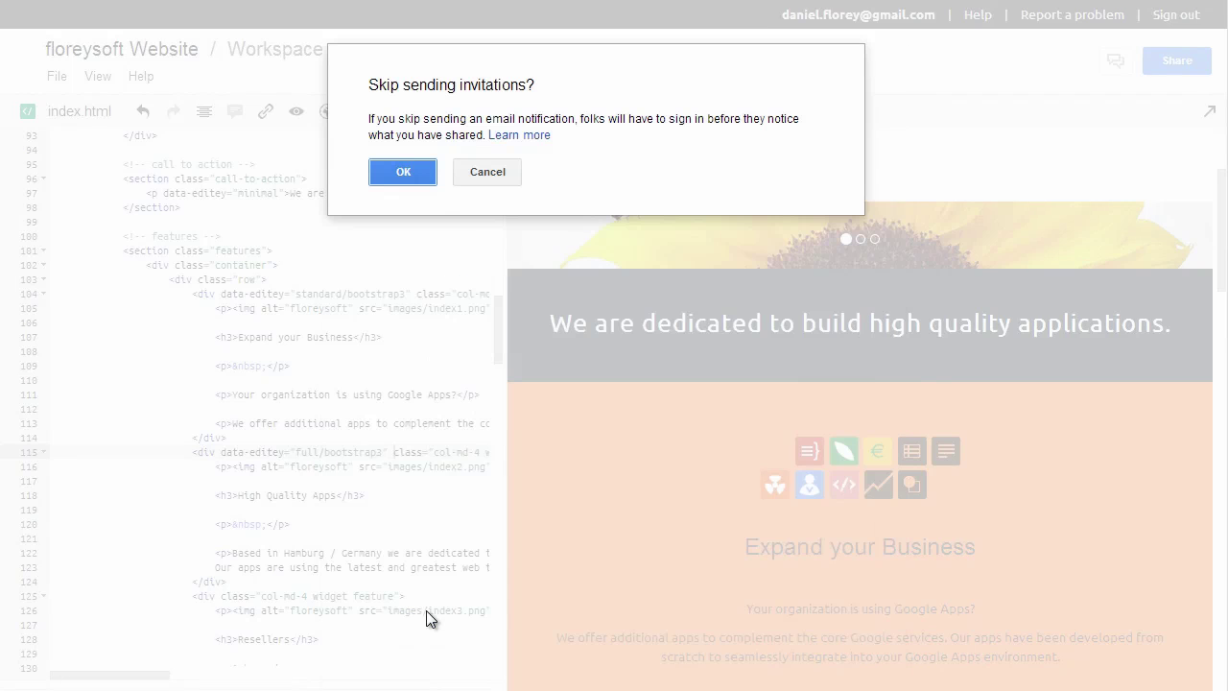
left_click(404, 173)
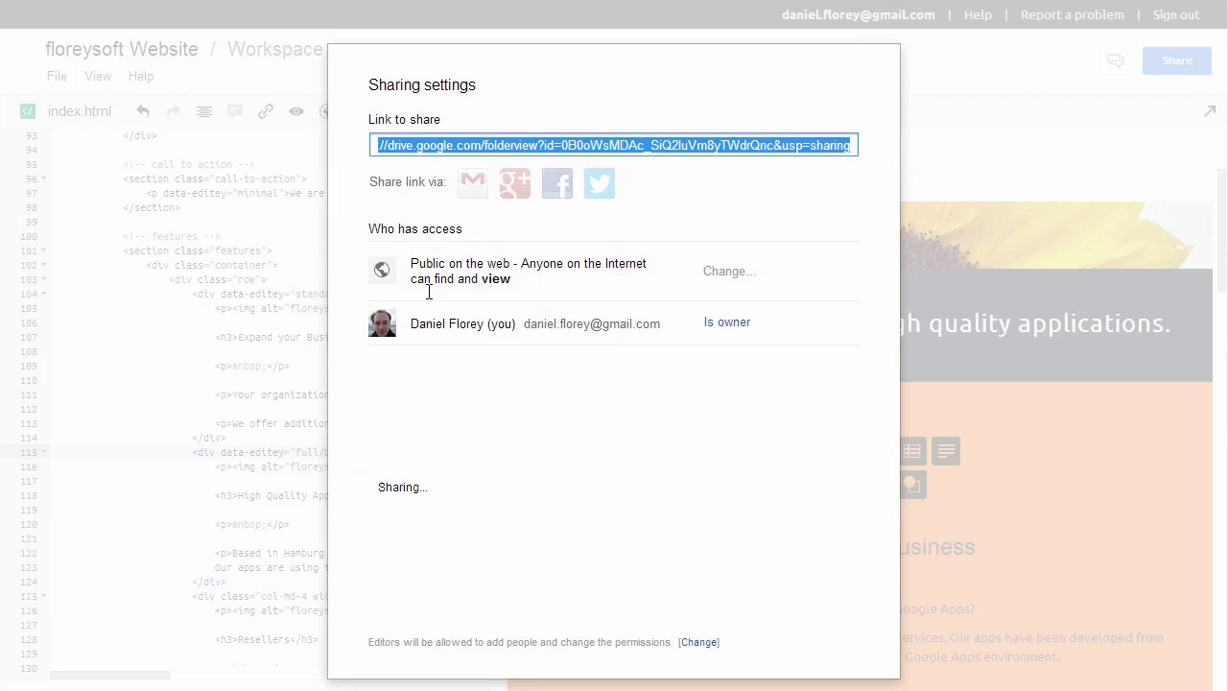
left_click(398, 602)
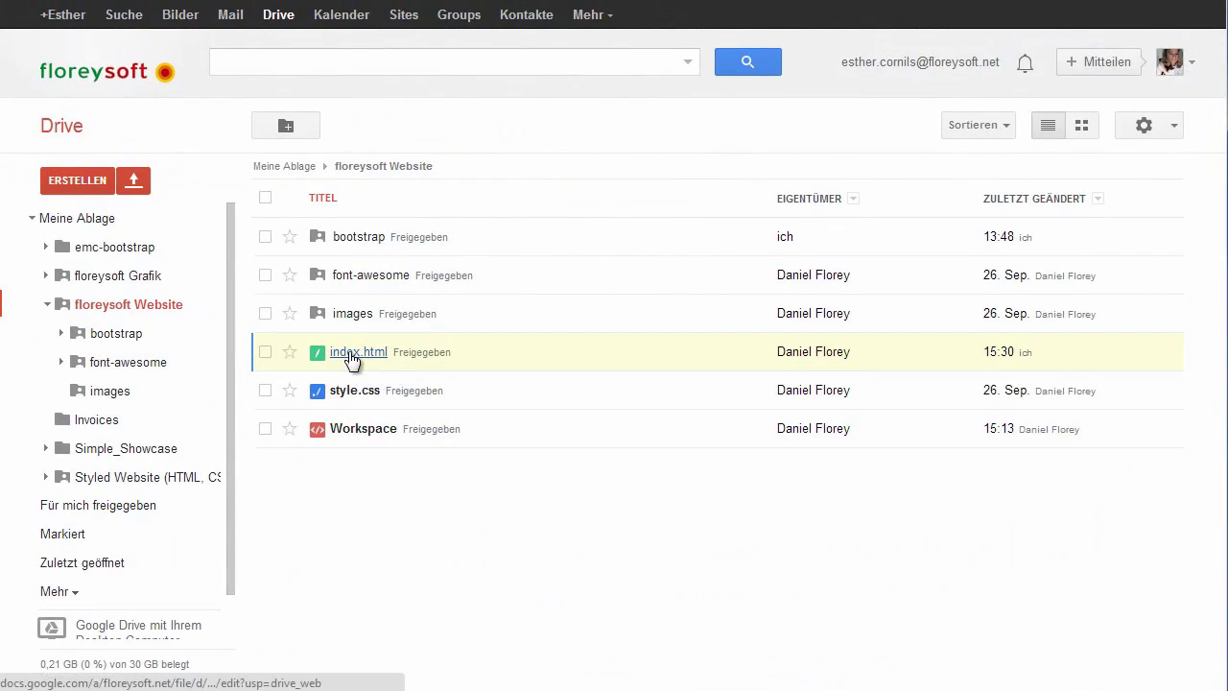
right_click(347, 353)
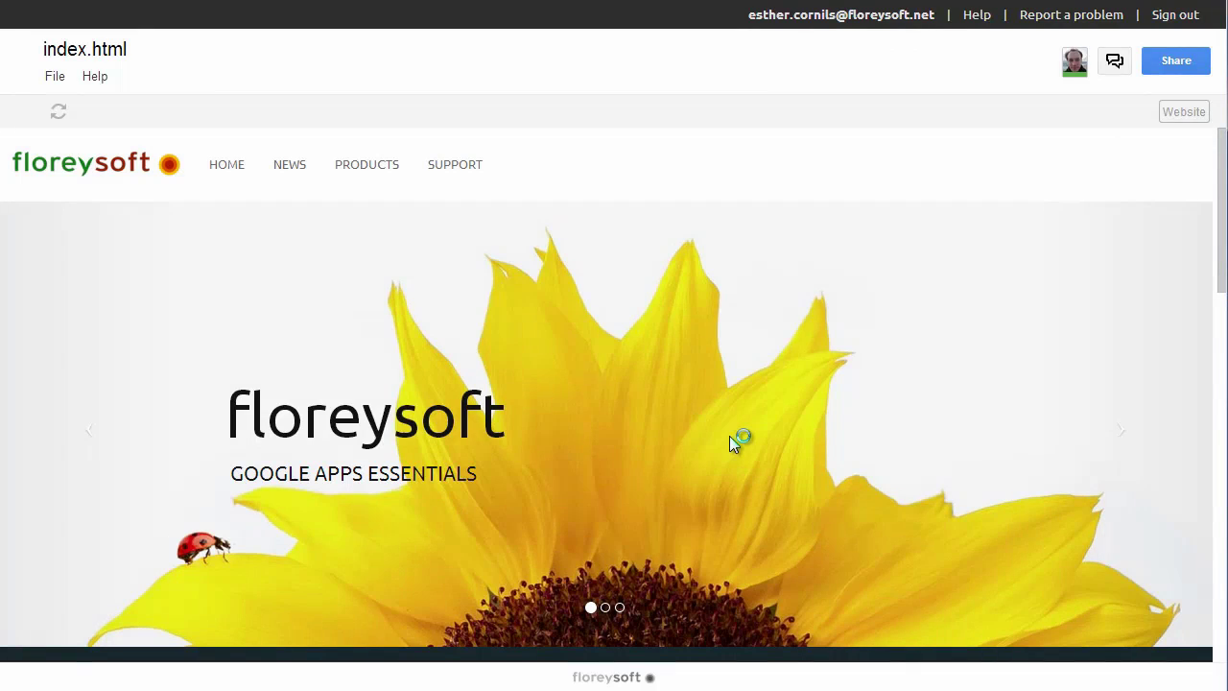
Bold the word 'build' in the call-to-action tagline using the inline toolbar
scroll(633, 388, "down", 1)
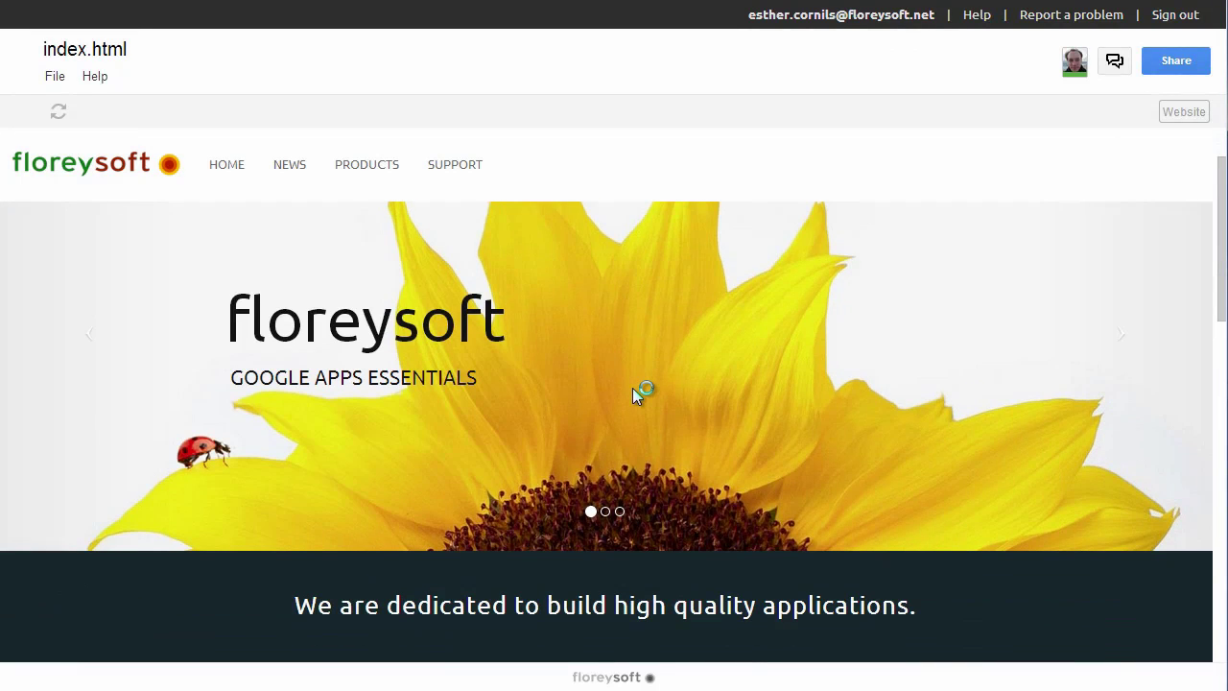
scroll(633, 389, "down", 2)
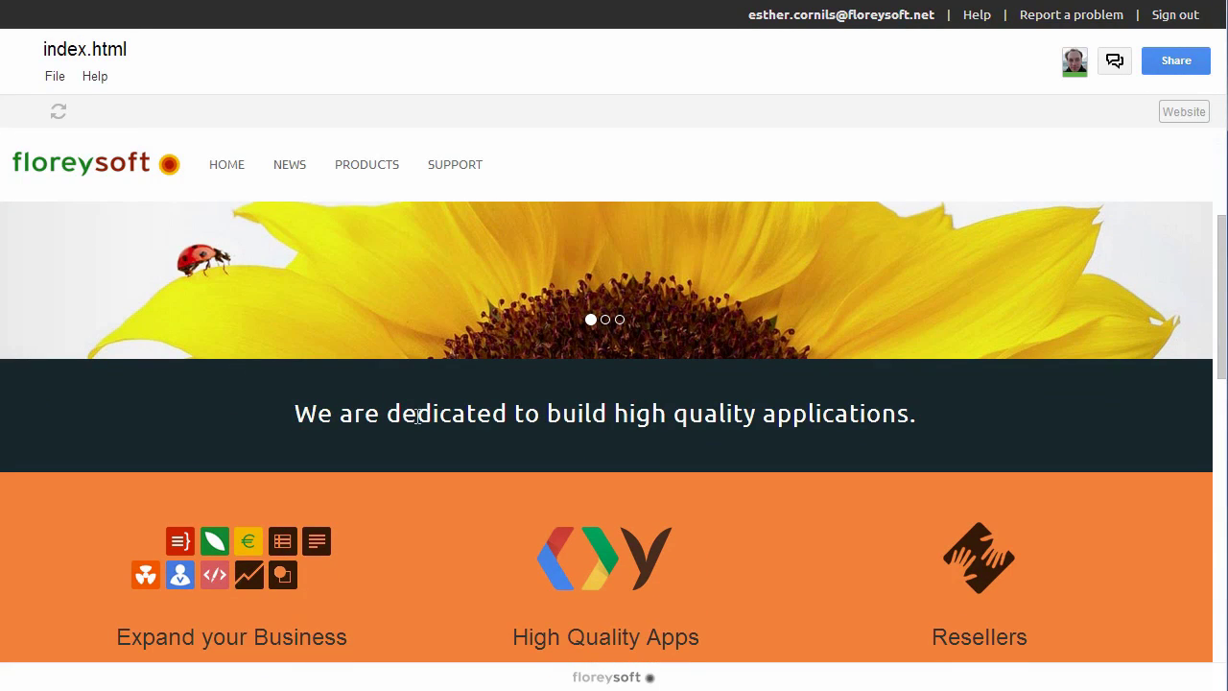
left_click(617, 414)
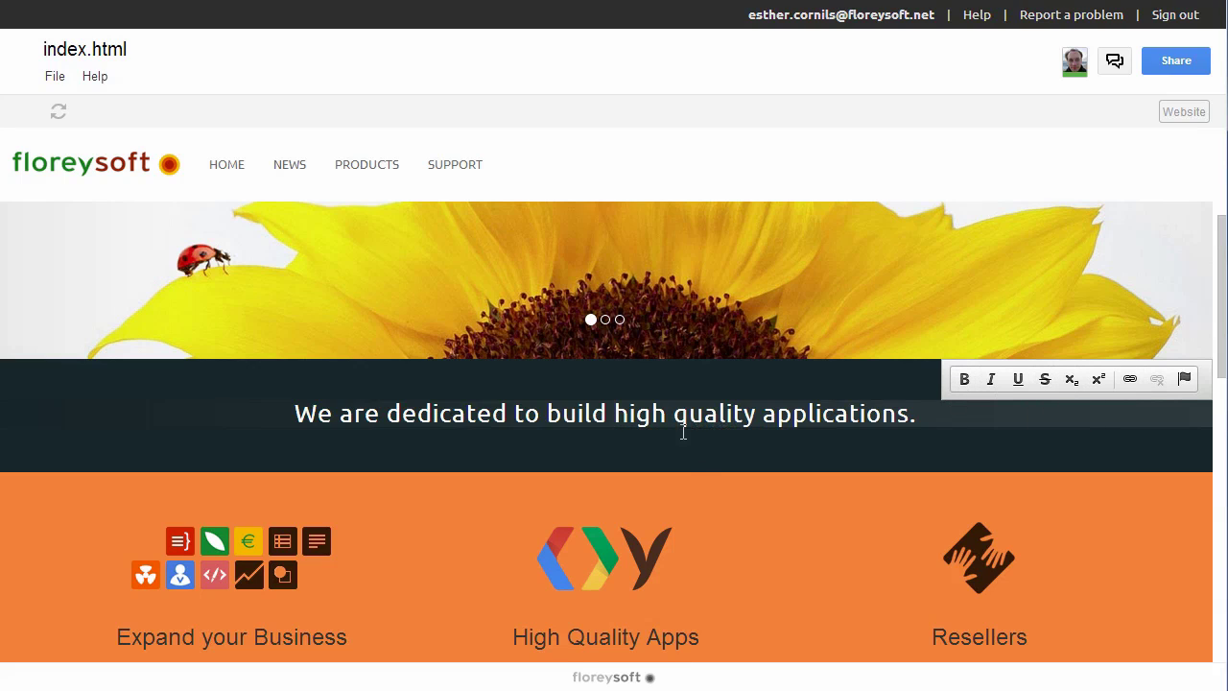
key("ctrl+shift+Left")
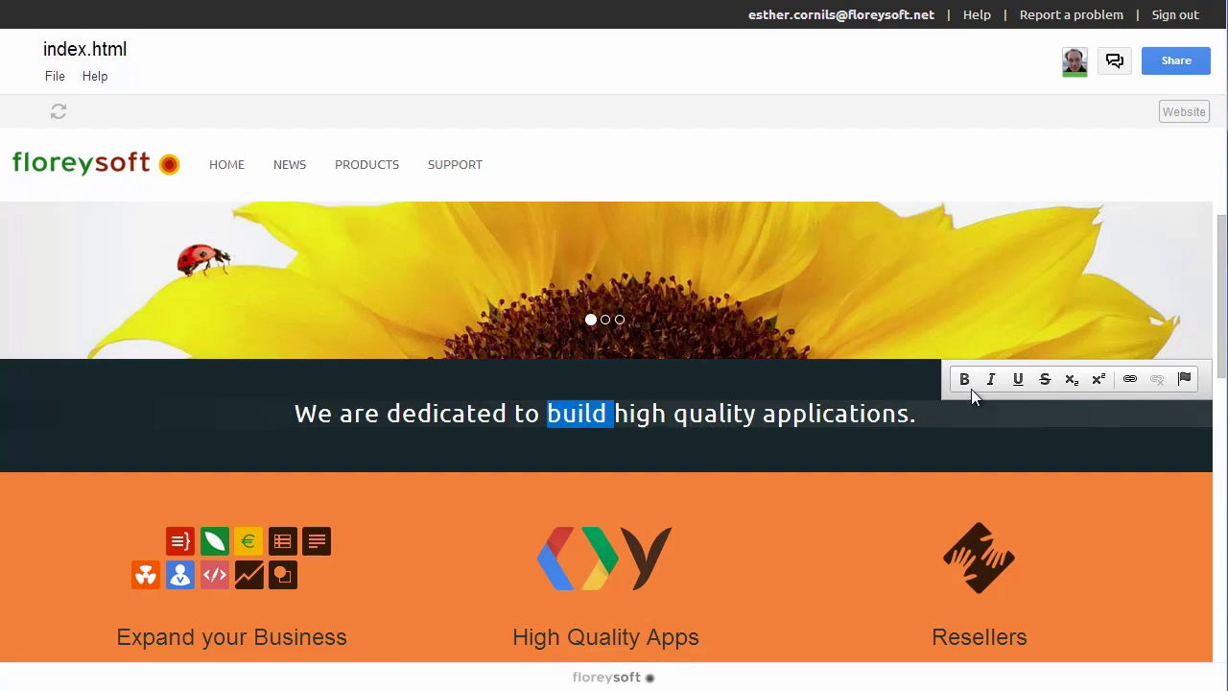
left_click(964, 378)
left_click(719, 415)
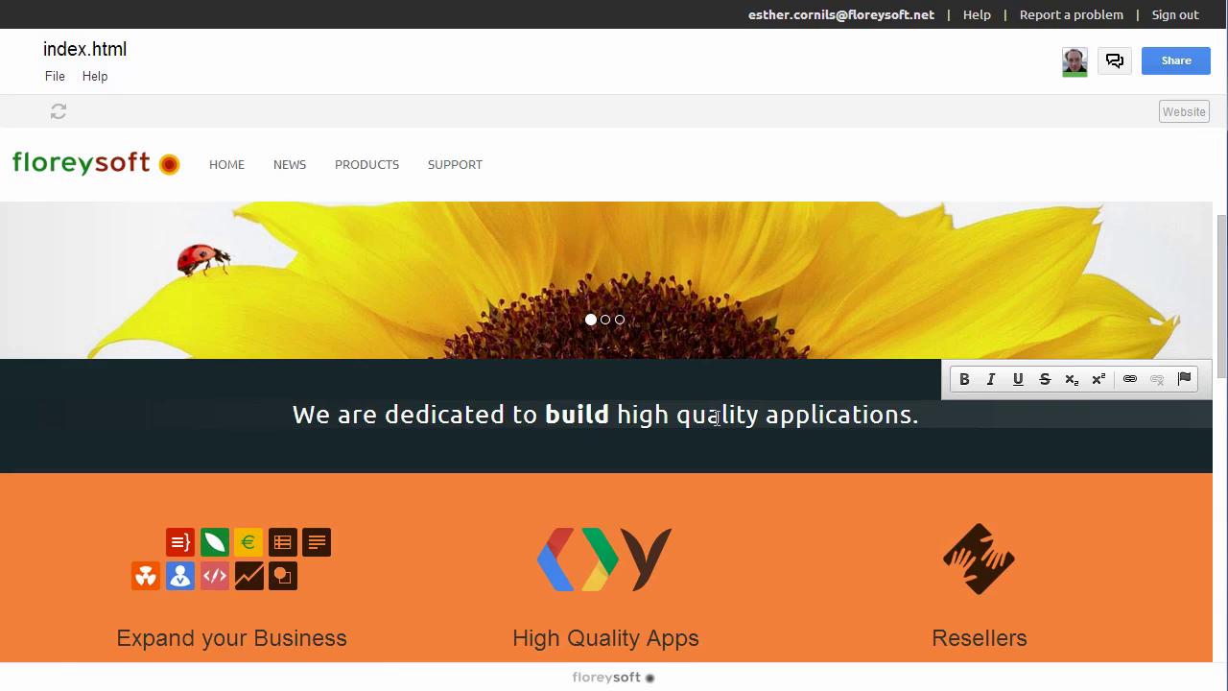
scroll(720, 414, "down", 2)
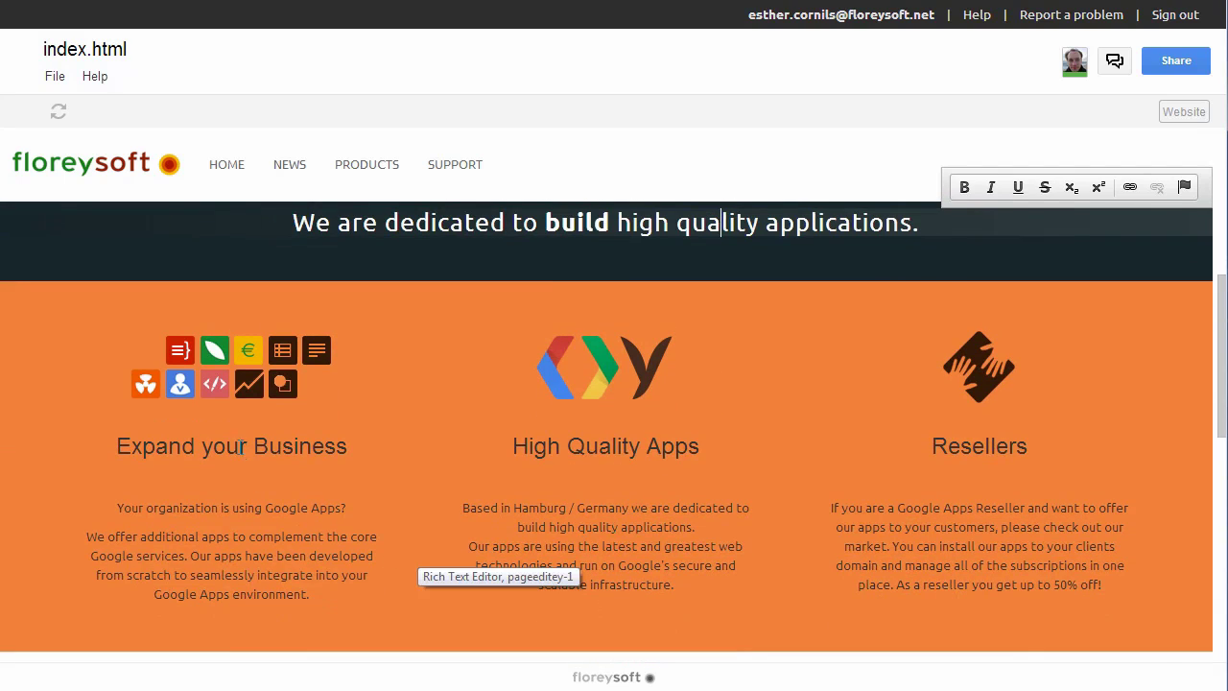
Left-align the 'We offer additional apps' paragraph in the Expand your Business column
left_click(239, 446)
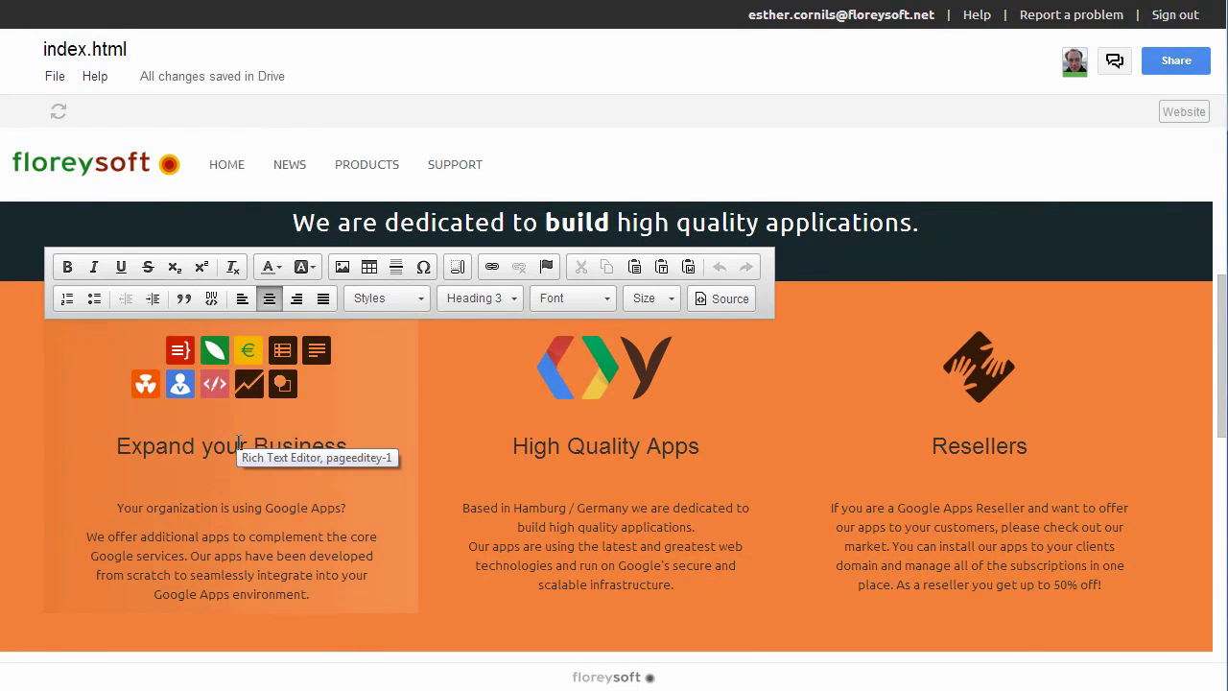
left_click(259, 507)
left_click(251, 537)
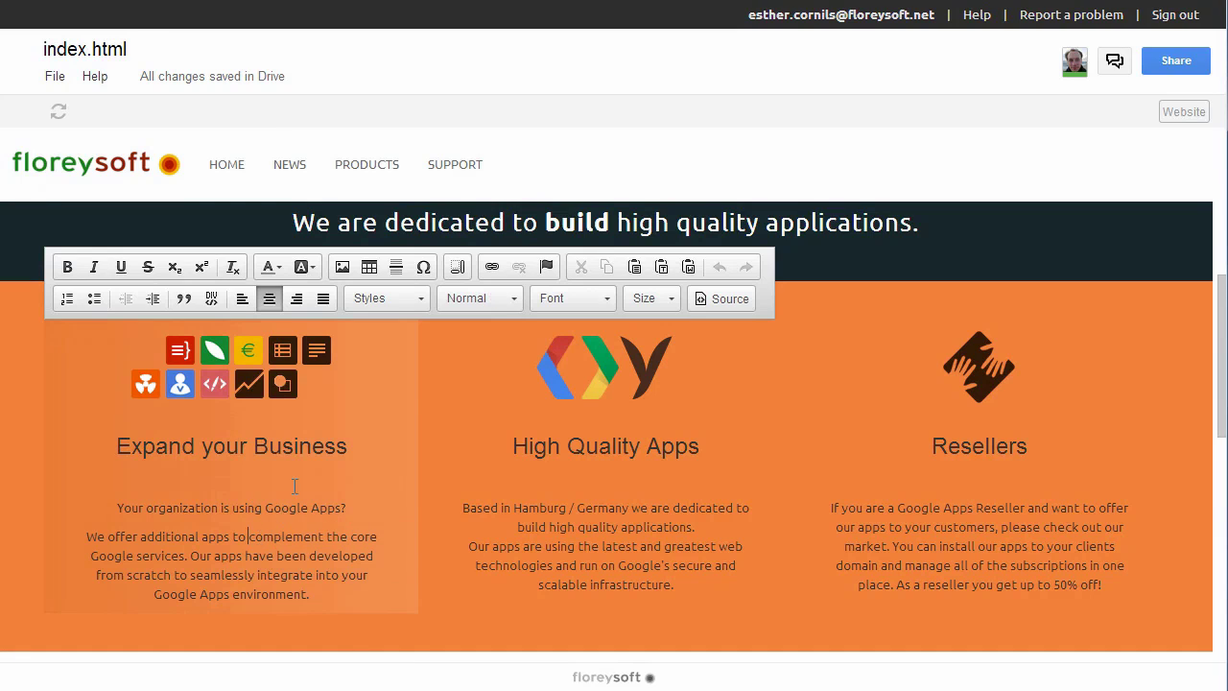
left_click(241, 299)
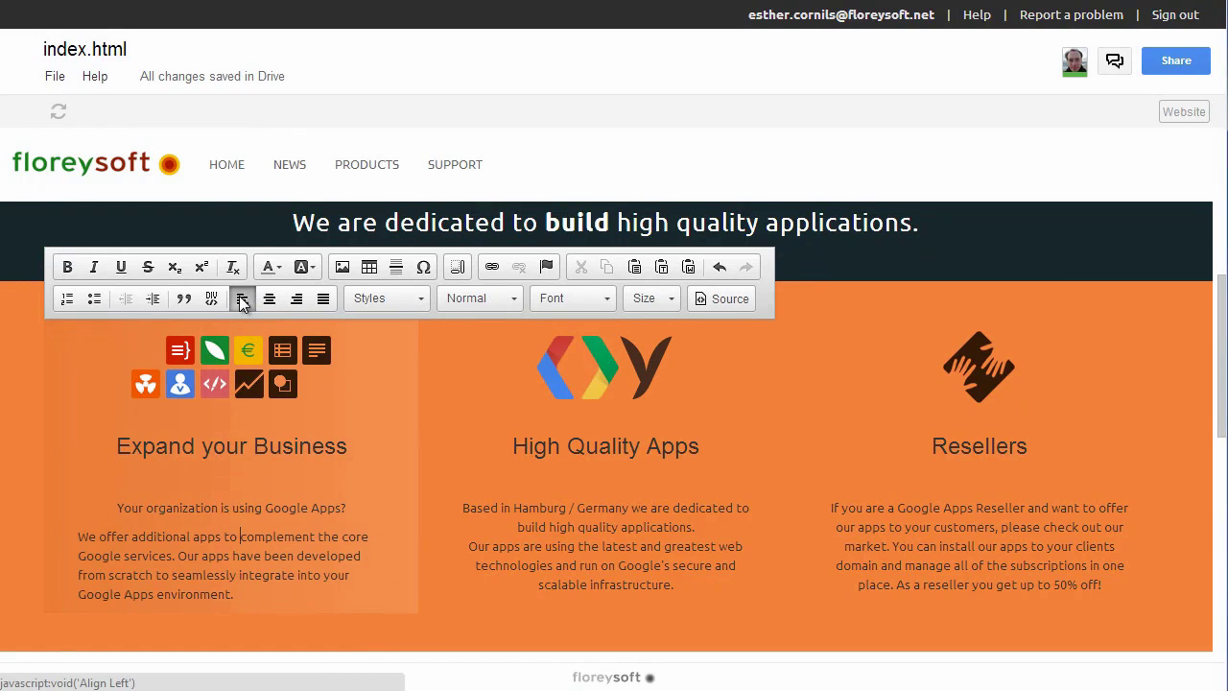
Right-align the 'Based in Hamburg' paragraph in the High Quality Apps column
left_click(545, 536)
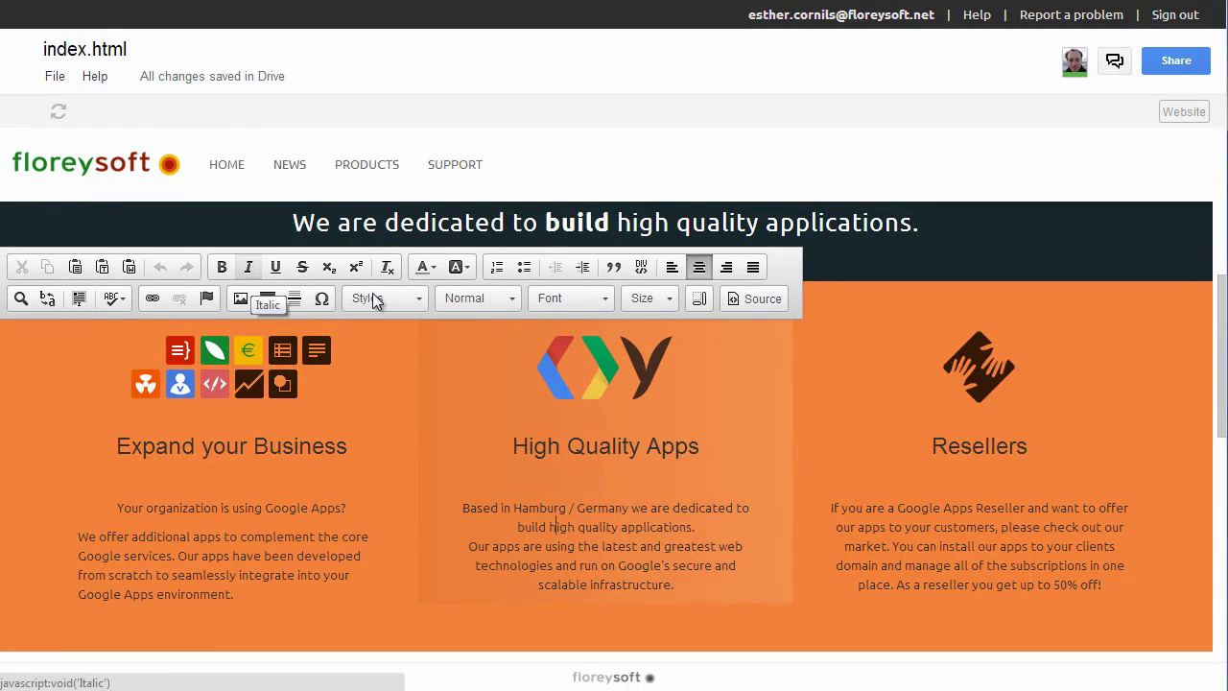
left_click(726, 267)
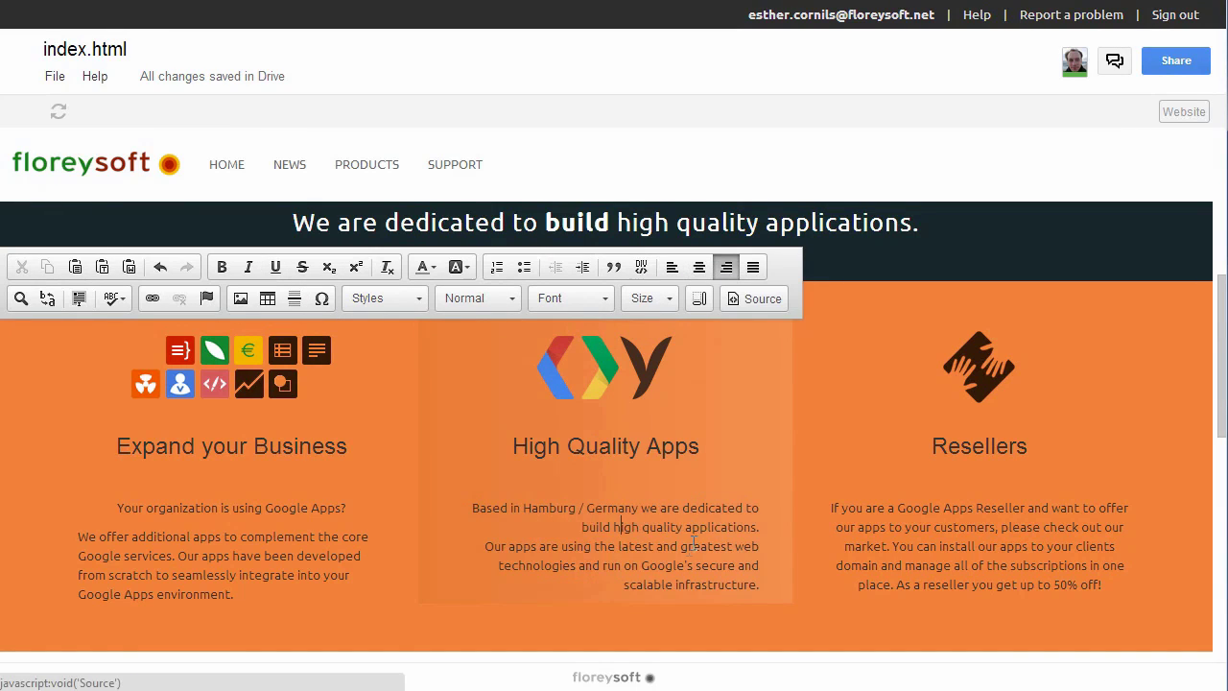
left_click(631, 475)
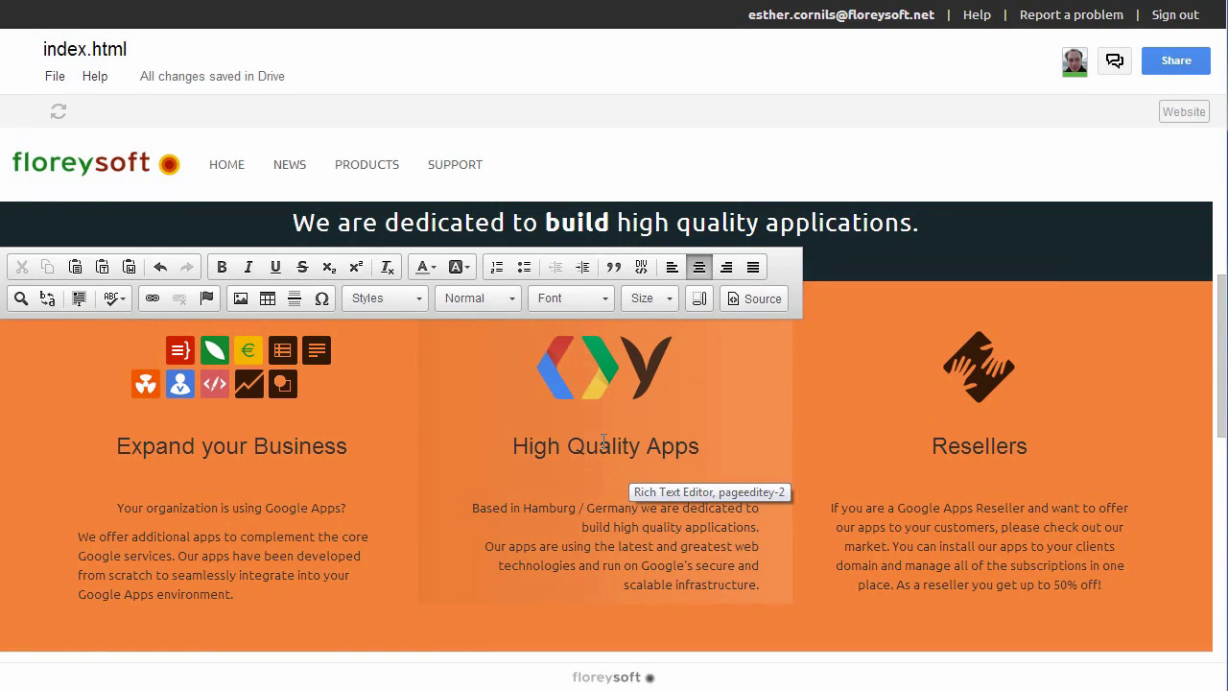
Insert floreysoft.png from the Google Drive images folder beneath the High Quality Apps heading
left_click(239, 300)
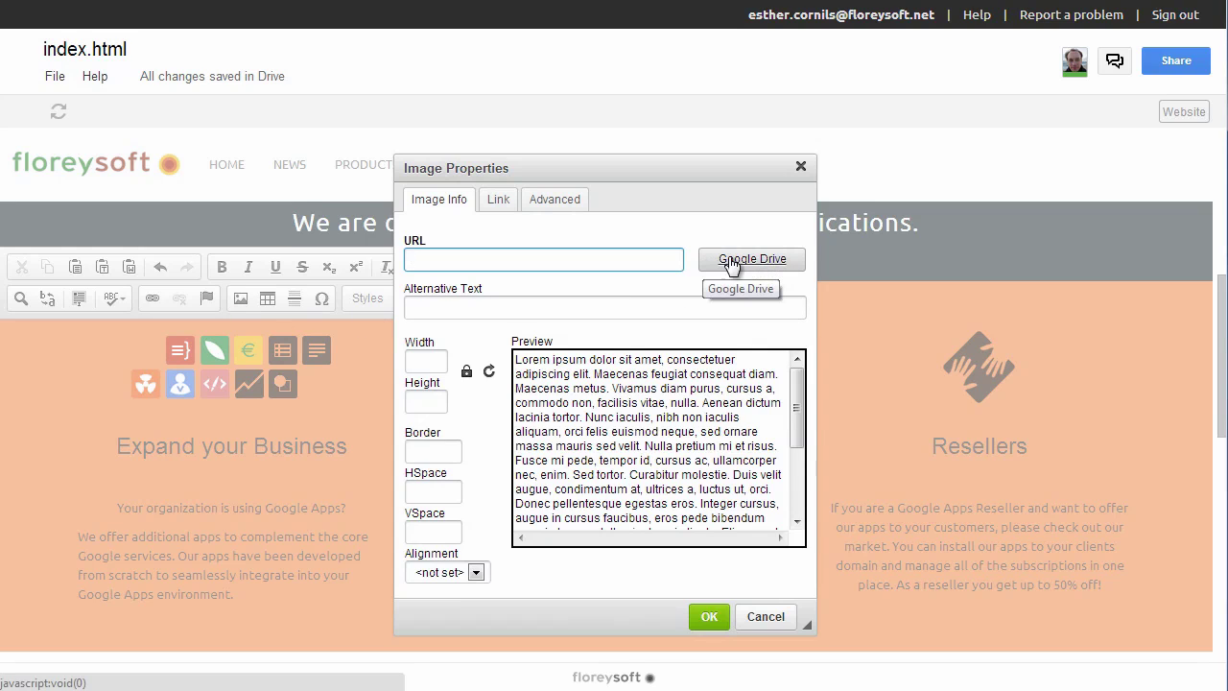
left_click(772, 261)
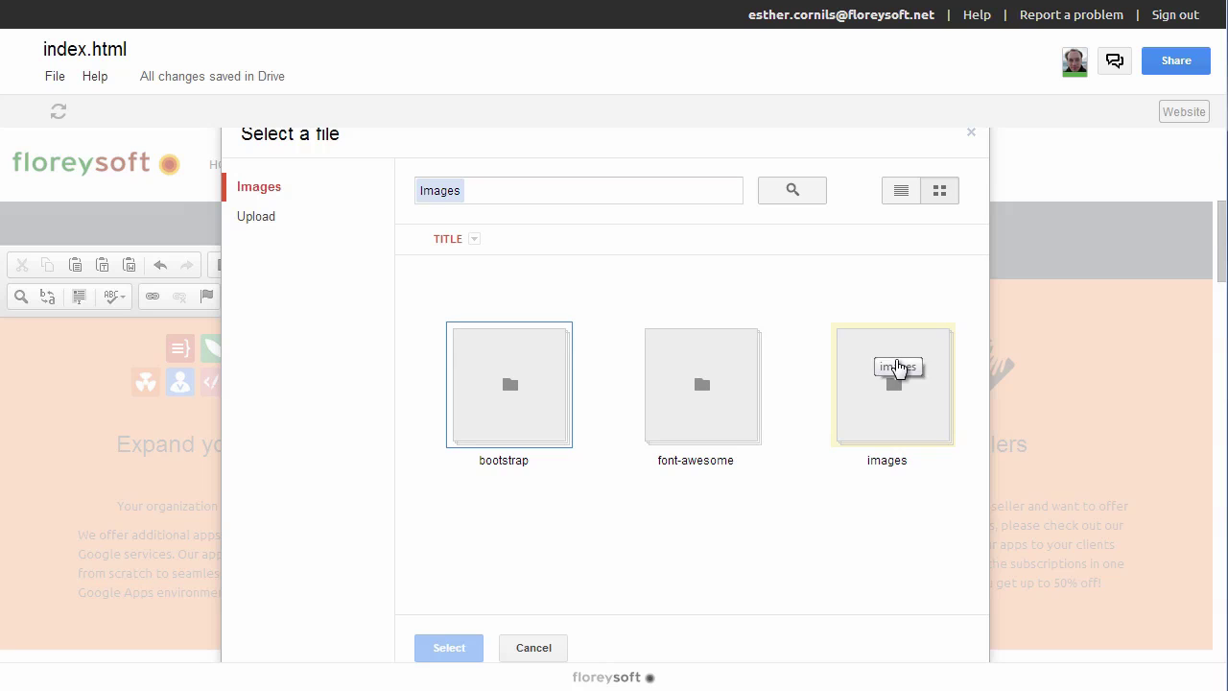
double_click(887, 370)
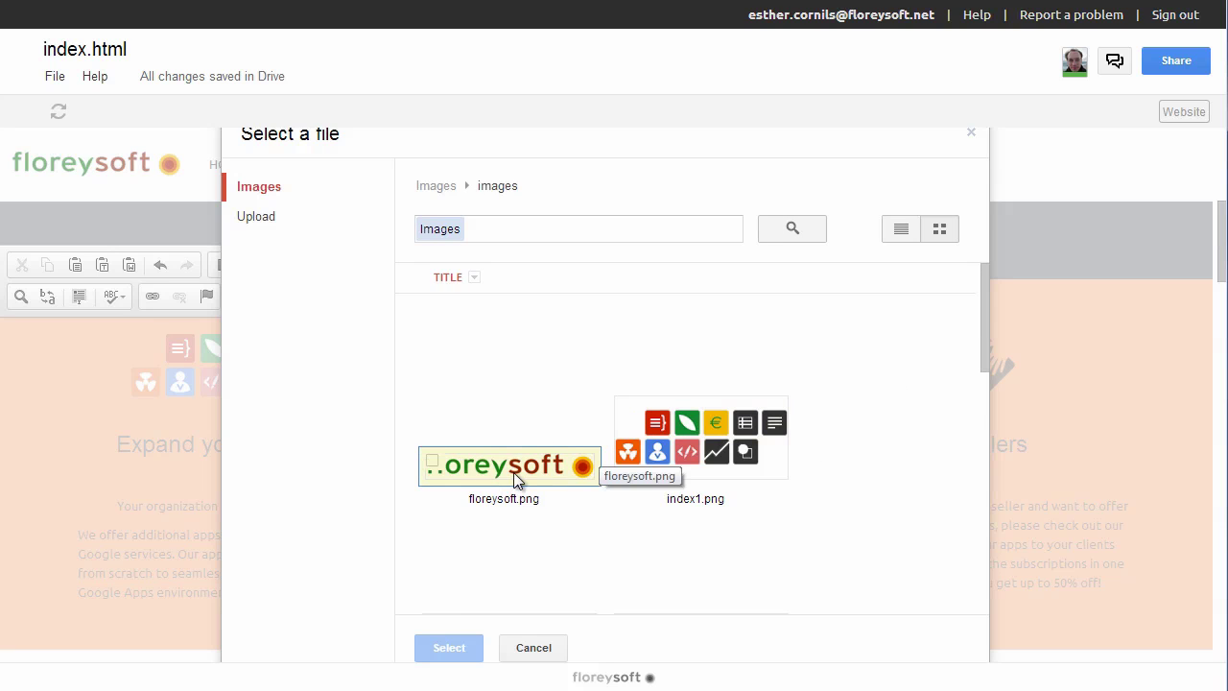
double_click(514, 472)
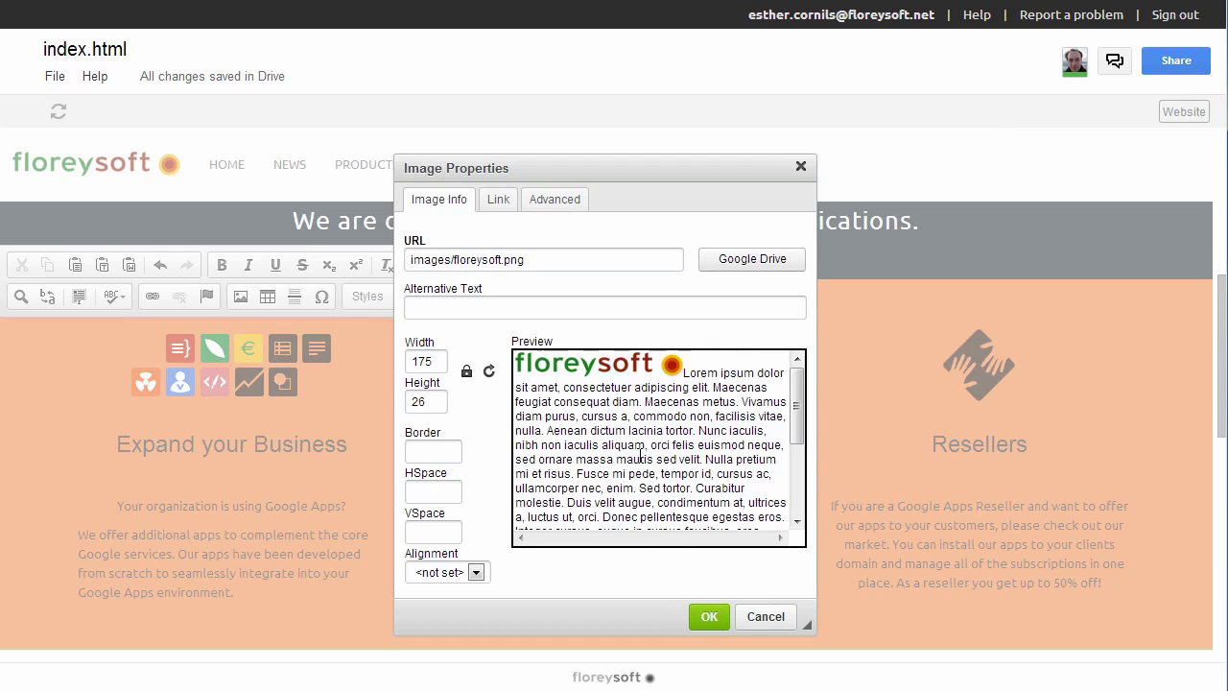
left_click(708, 617)
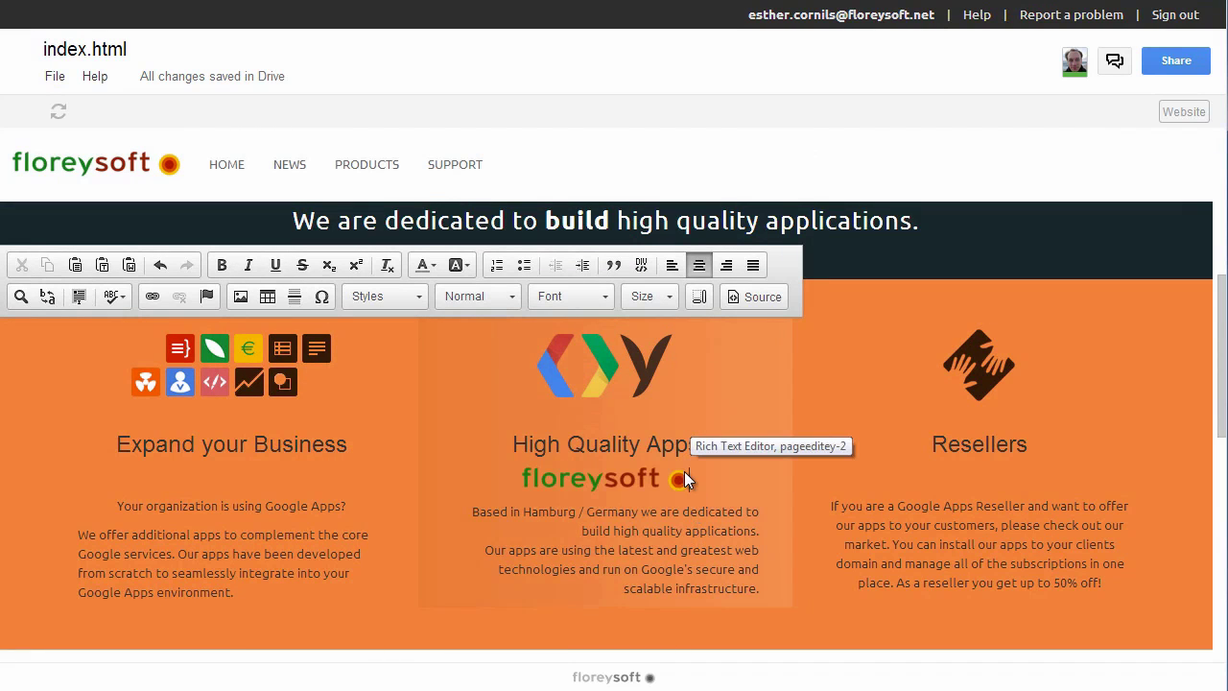
Leave the High Quality Apps column to close the inline editor
left_click(697, 540)
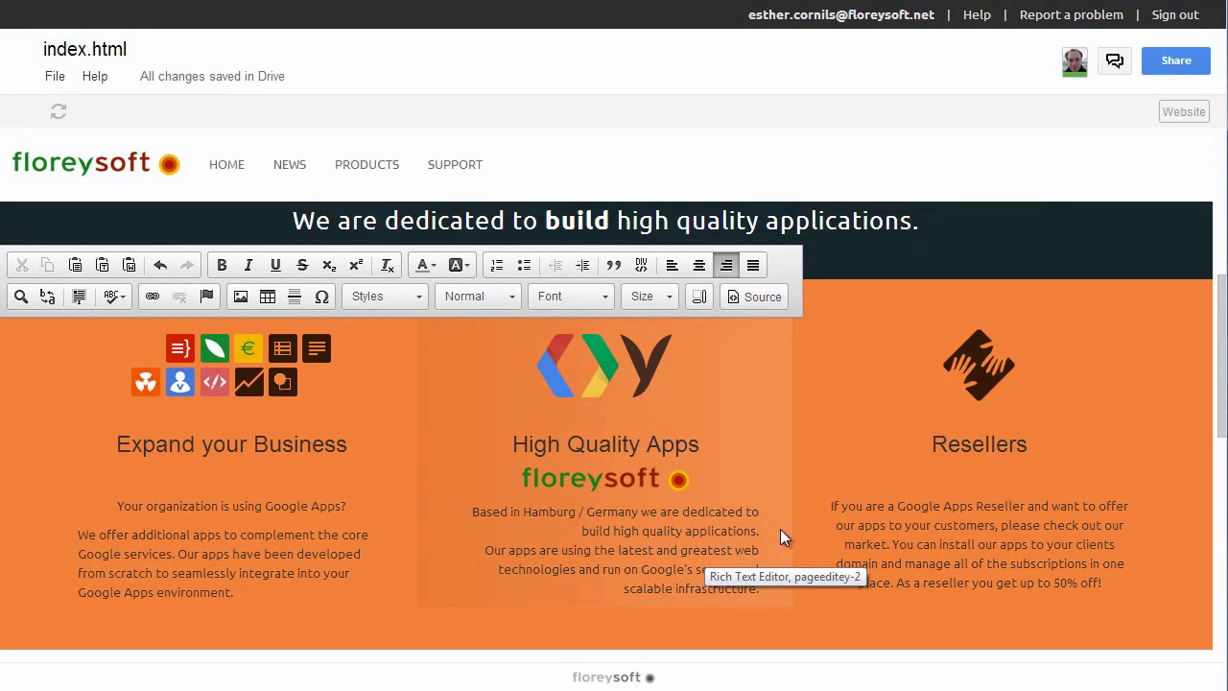
left_click(873, 505)
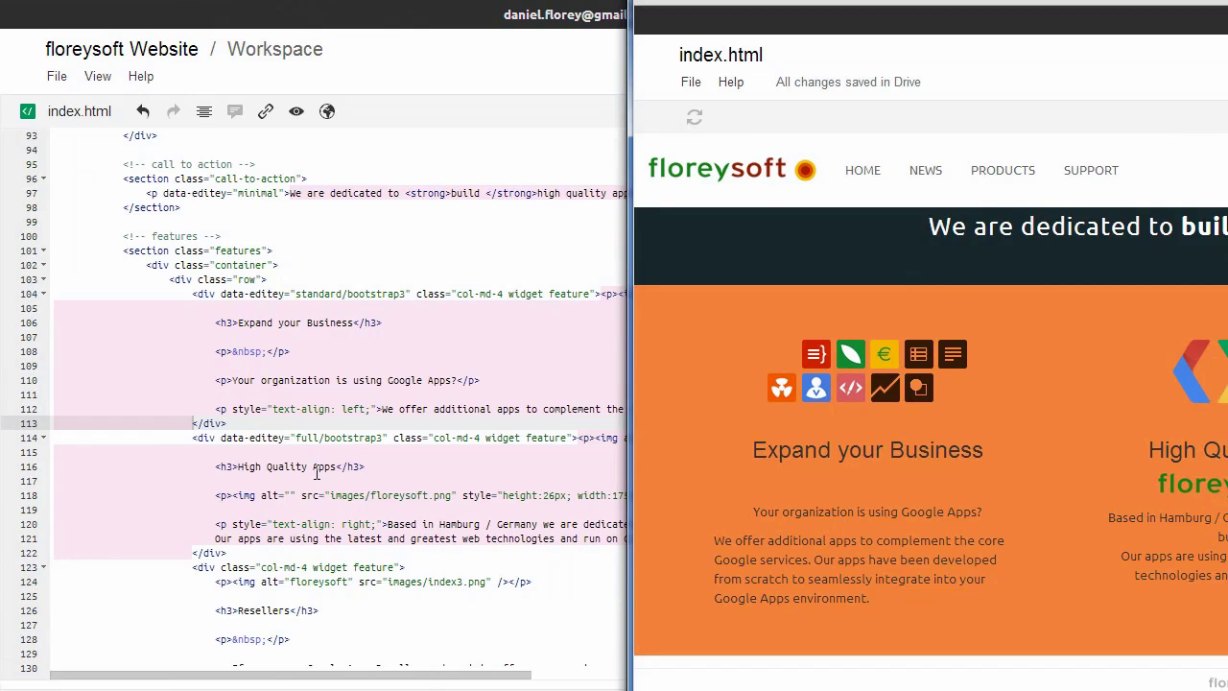
Replace 'your' with 'my' in the Expand your Business heading
left_click(860, 512)
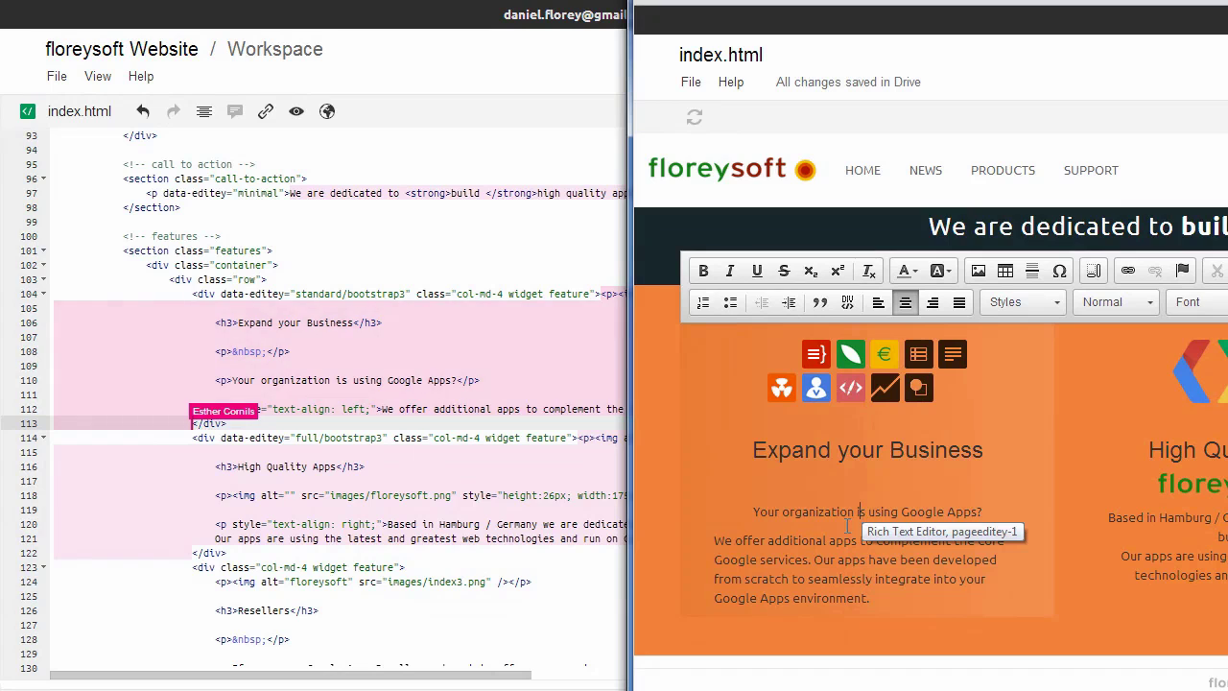
left_click(888, 451)
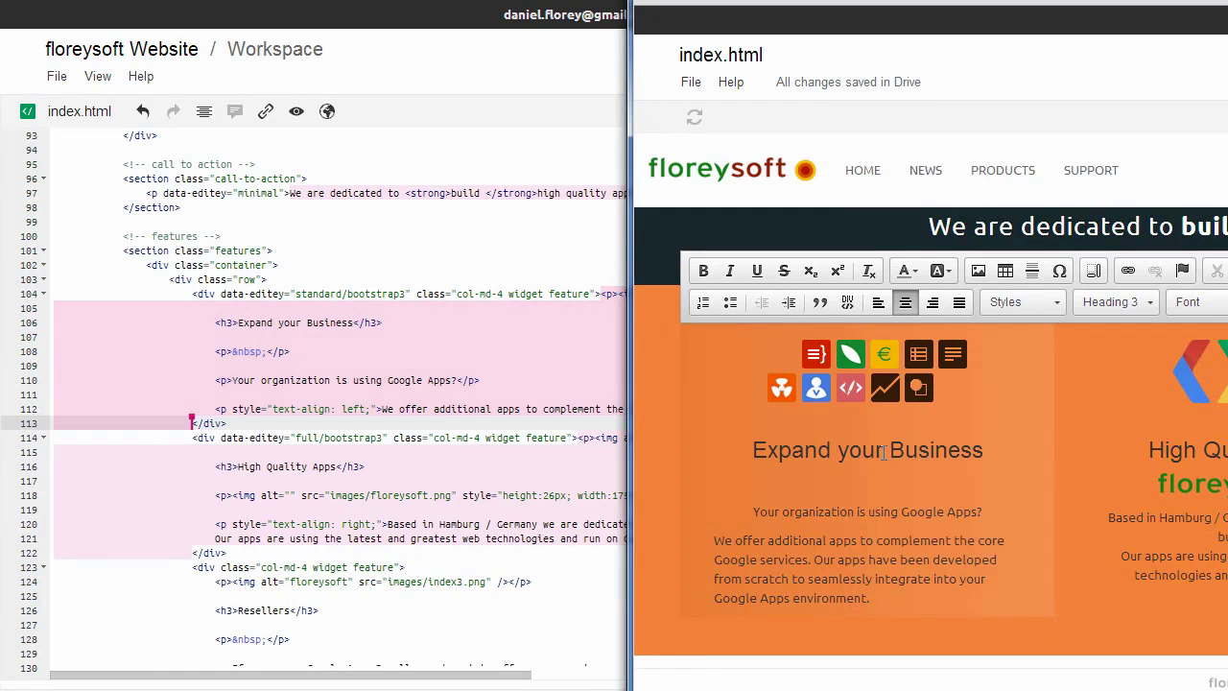
key("BackSpace")
key("BackSpace")
key("BackSpace")
key("BackSpace")
type("my")
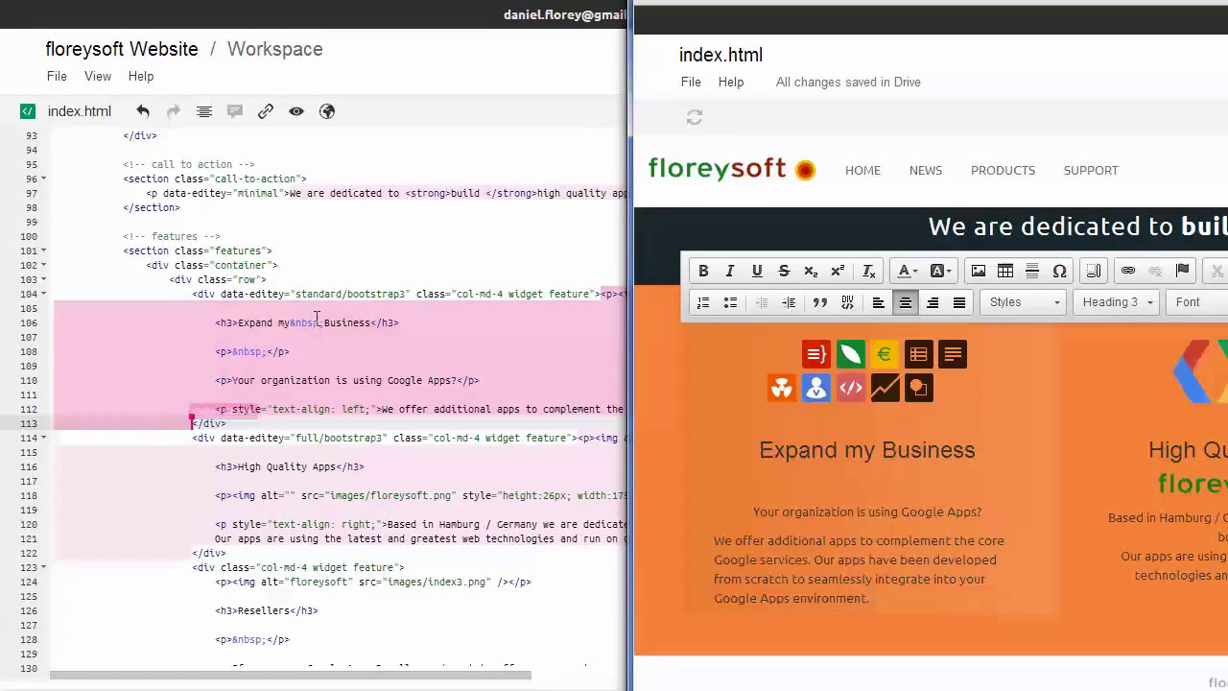
Bring the Editee source editor forward and narrow it to show the page beside it
left_click(338, 365)
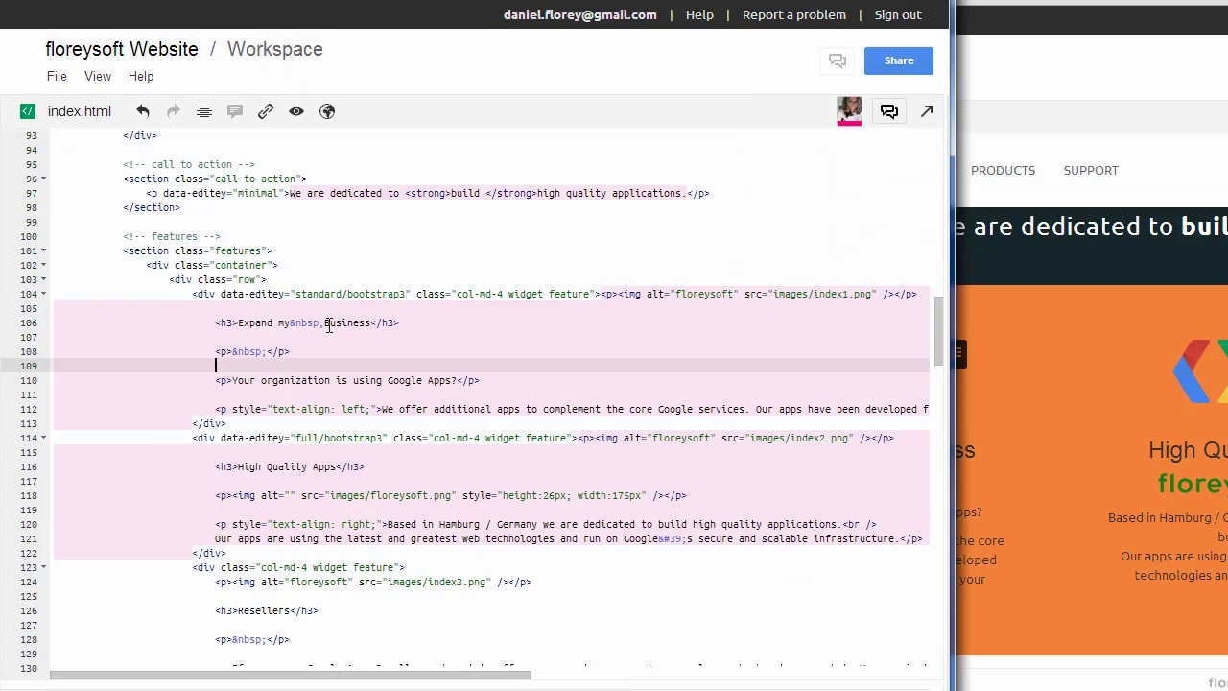
left_click_drag(954, 321, 729, 322)
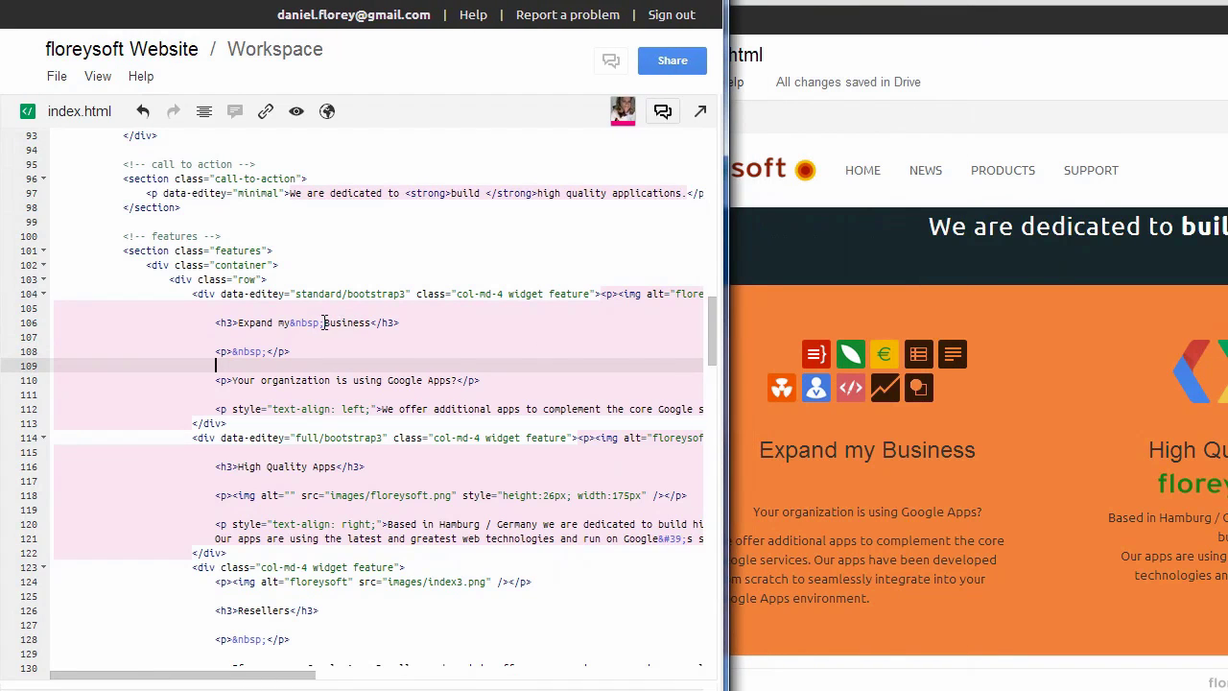
left_click(369, 323)
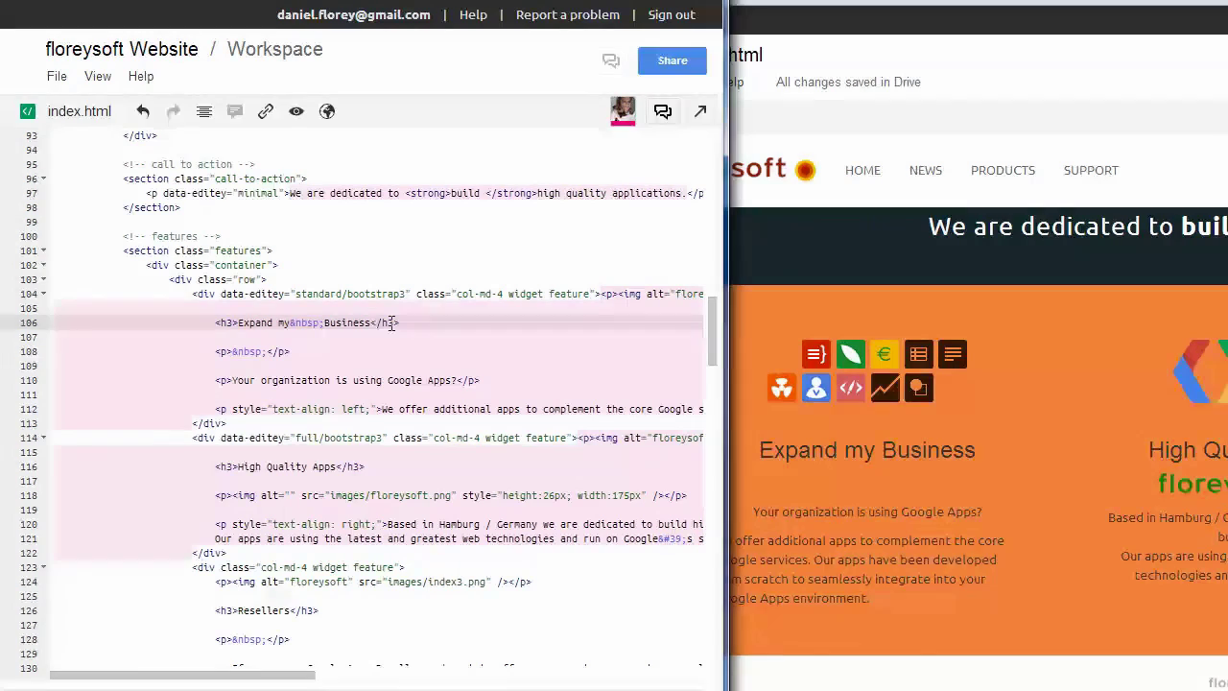